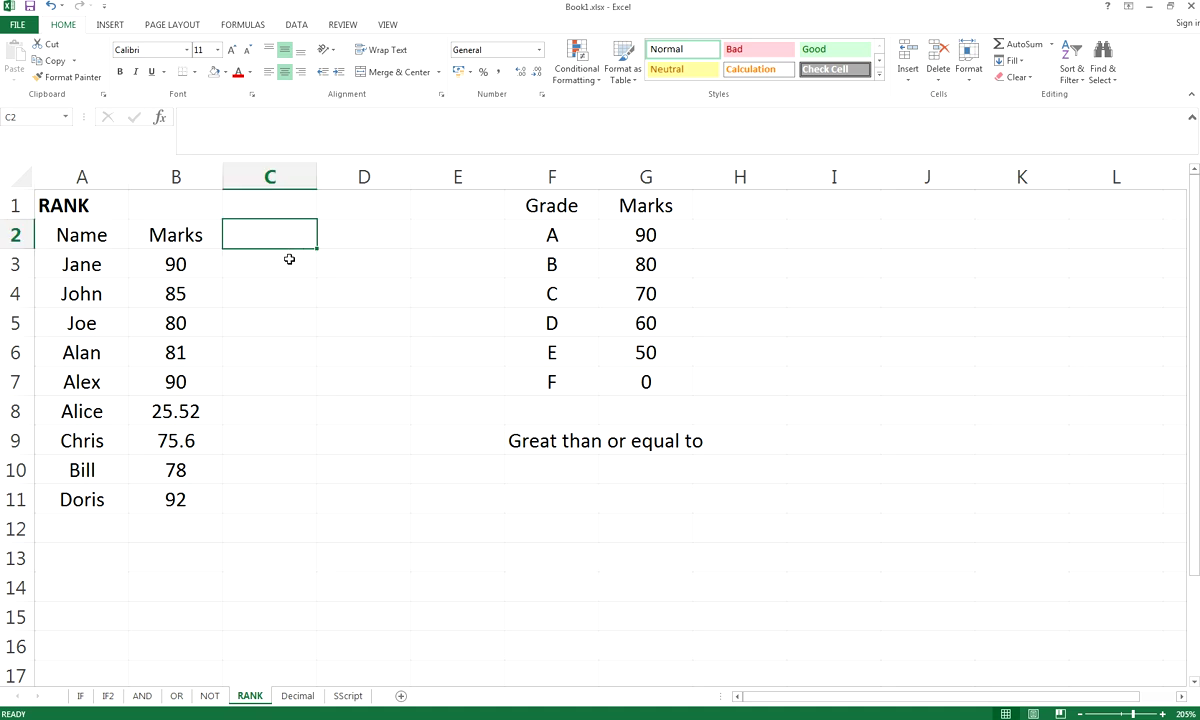
# Compare the tied marks in cells B3 and B7 of the marks list.
pyautogui.click(289, 259)
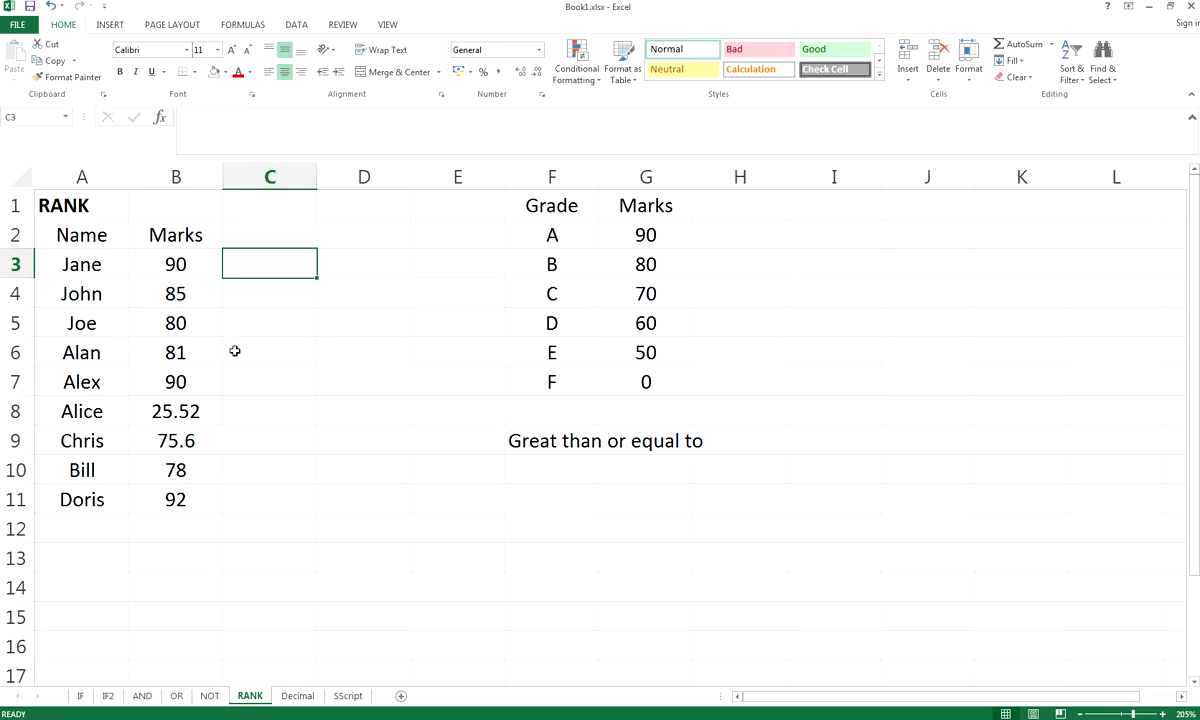
pyautogui.click(197, 256)
pyautogui.click(194, 383)
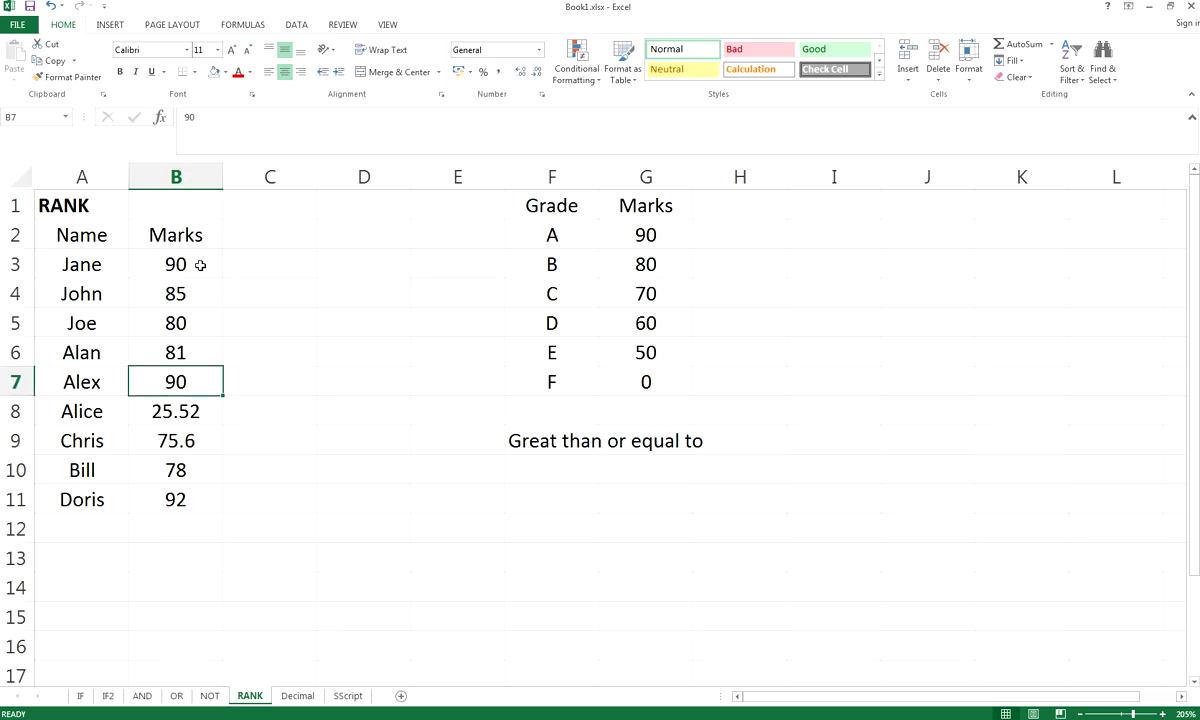
pyautogui.click(198, 266)
pyautogui.click(202, 392)
pyautogui.click(201, 265)
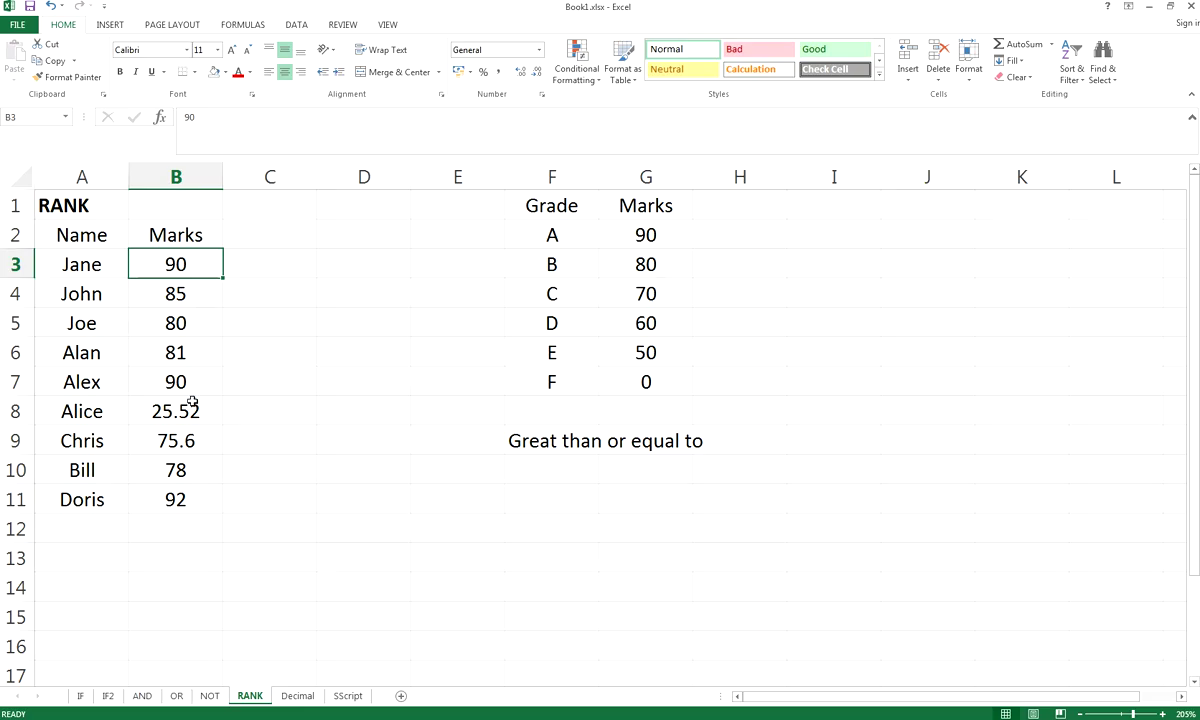
pyautogui.click(192, 403)
pyautogui.click(198, 259)
pyautogui.click(193, 380)
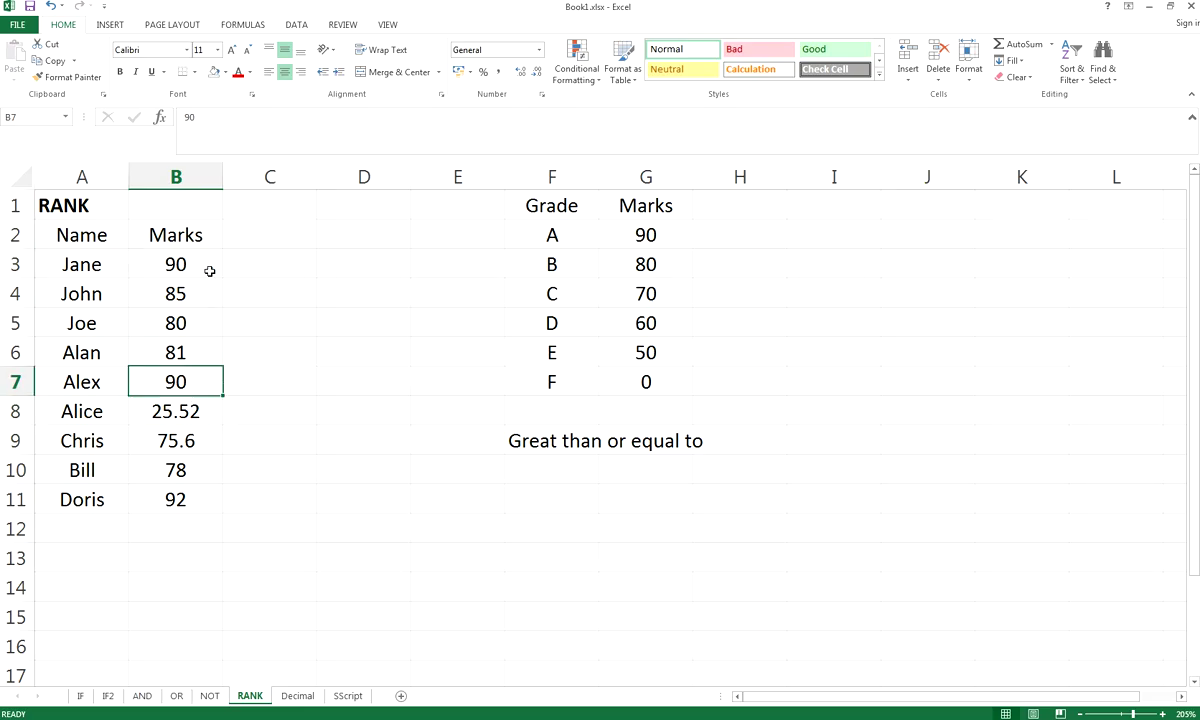
pyautogui.click(209, 270)
pyautogui.click(177, 374)
# Start a RANK formula in cell C3 with B3 as the number to rank.
pyautogui.click(252, 260)
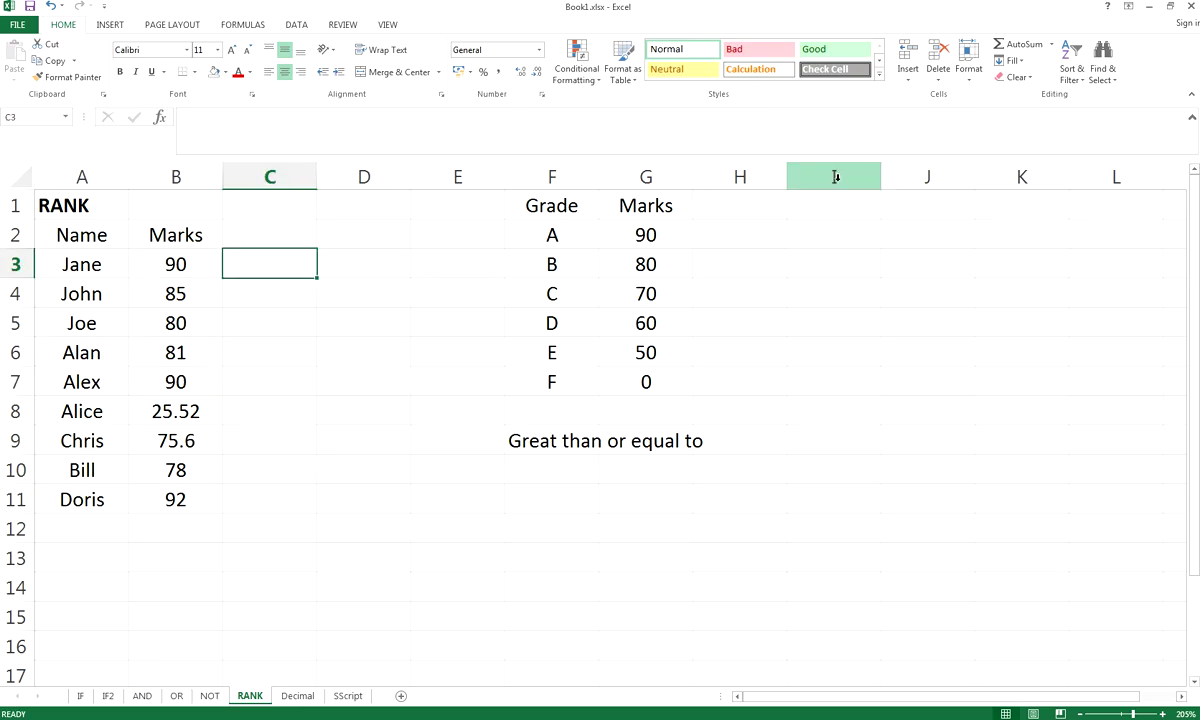
pyautogui.write('=RANK')
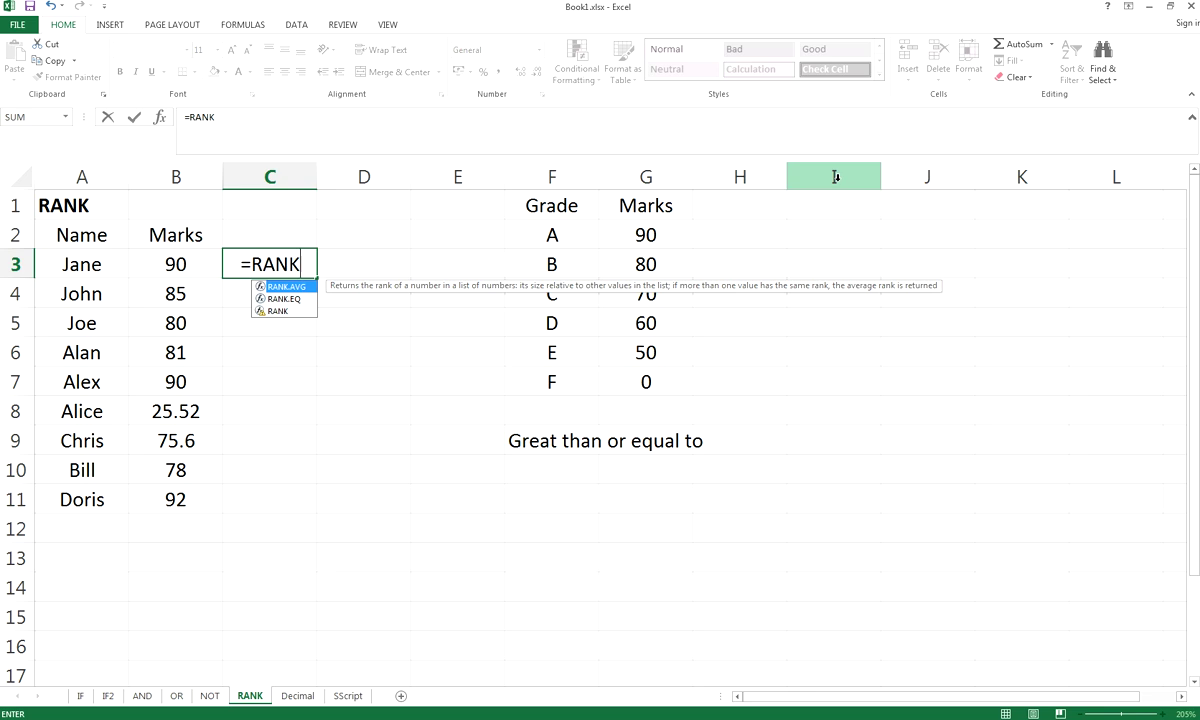
pyautogui.write('(')
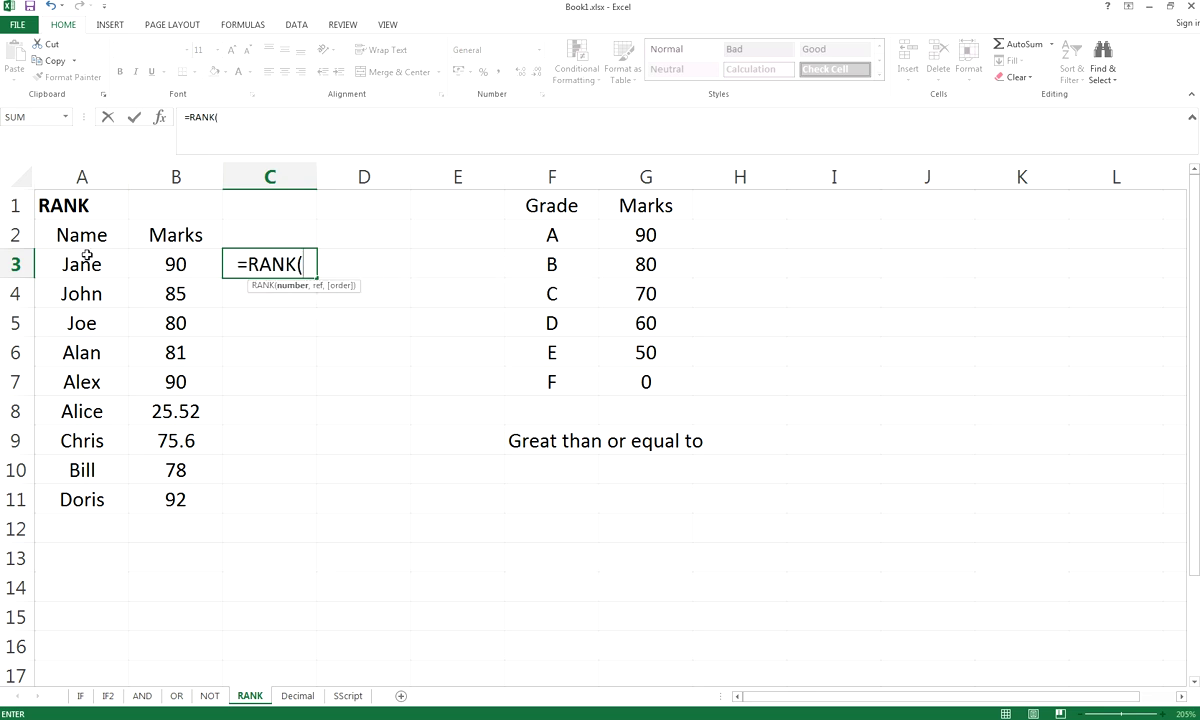
pyautogui.click(158, 251)
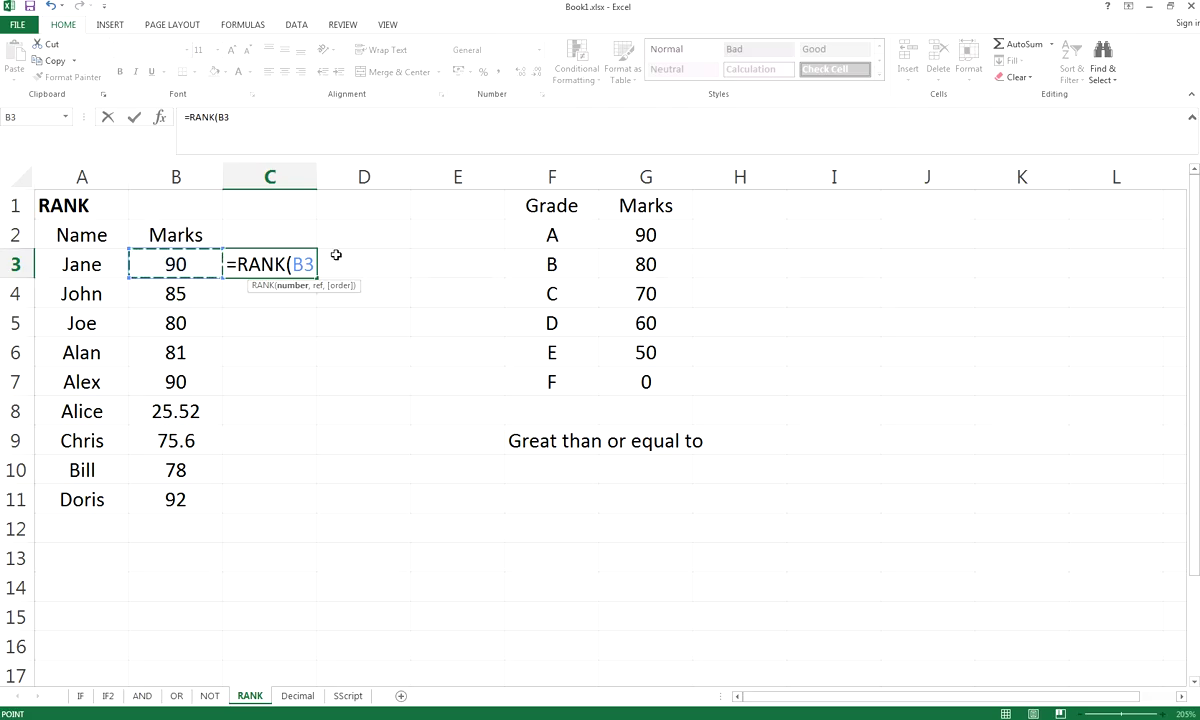
pyautogui.write(',')
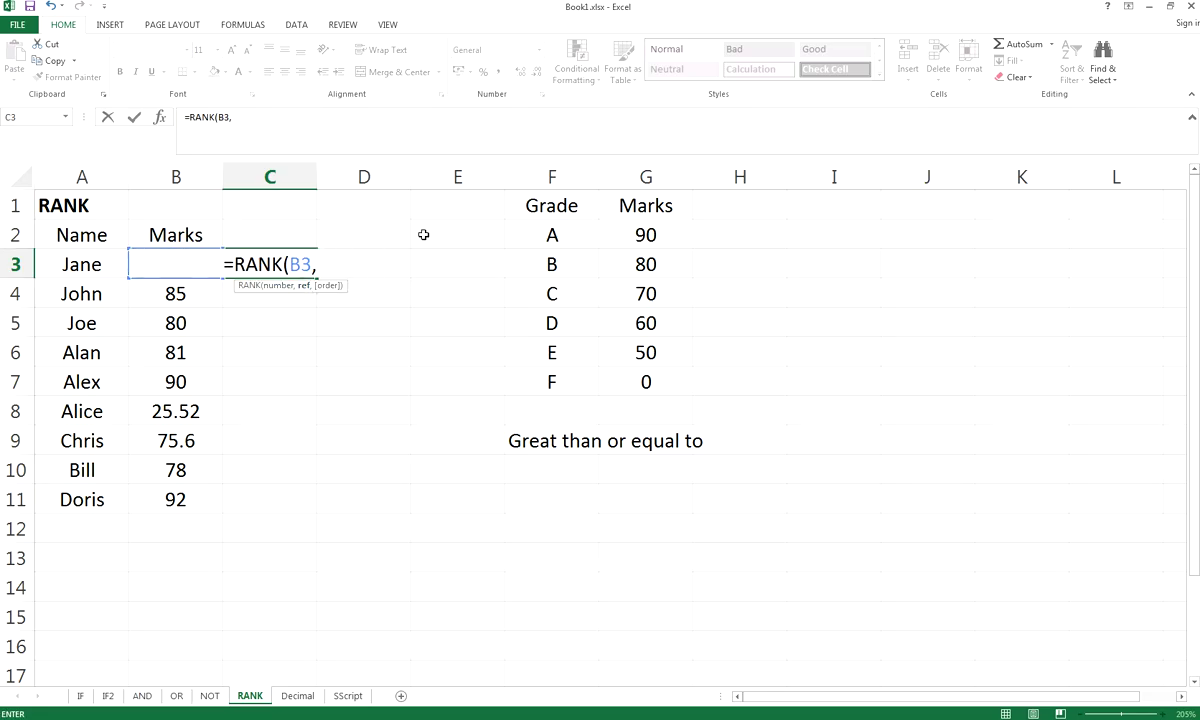
# Enter the absolute range $B$3:$B$11 as the reference argument of the RANK formula.
pyautogui.write(' $')
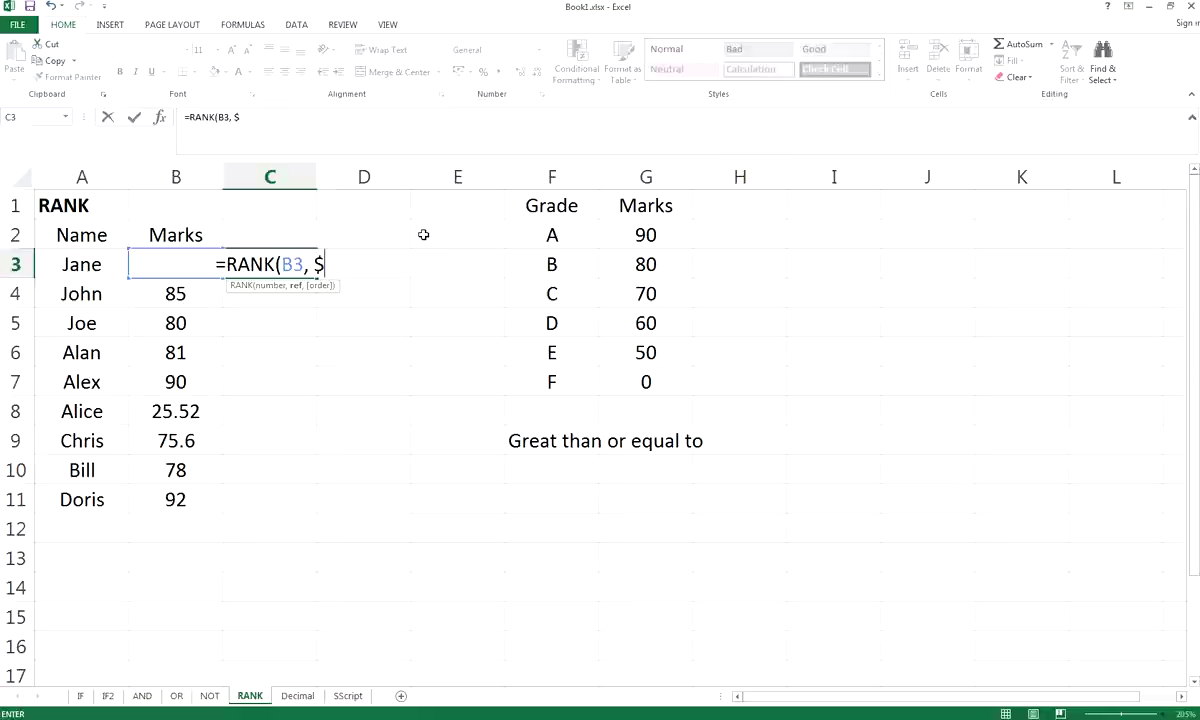
pyautogui.write('B3$')
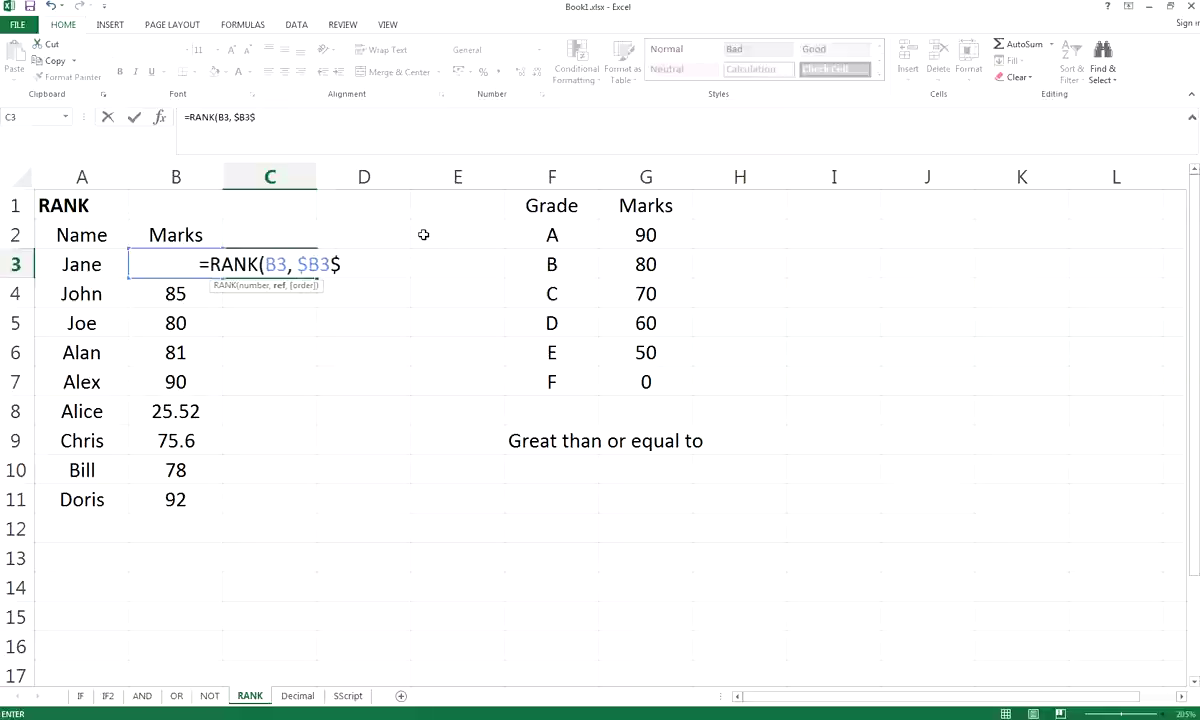
pyautogui.press('BackSpace')
pyautogui.press('BackSpace')
pyautogui.write('$3:$')
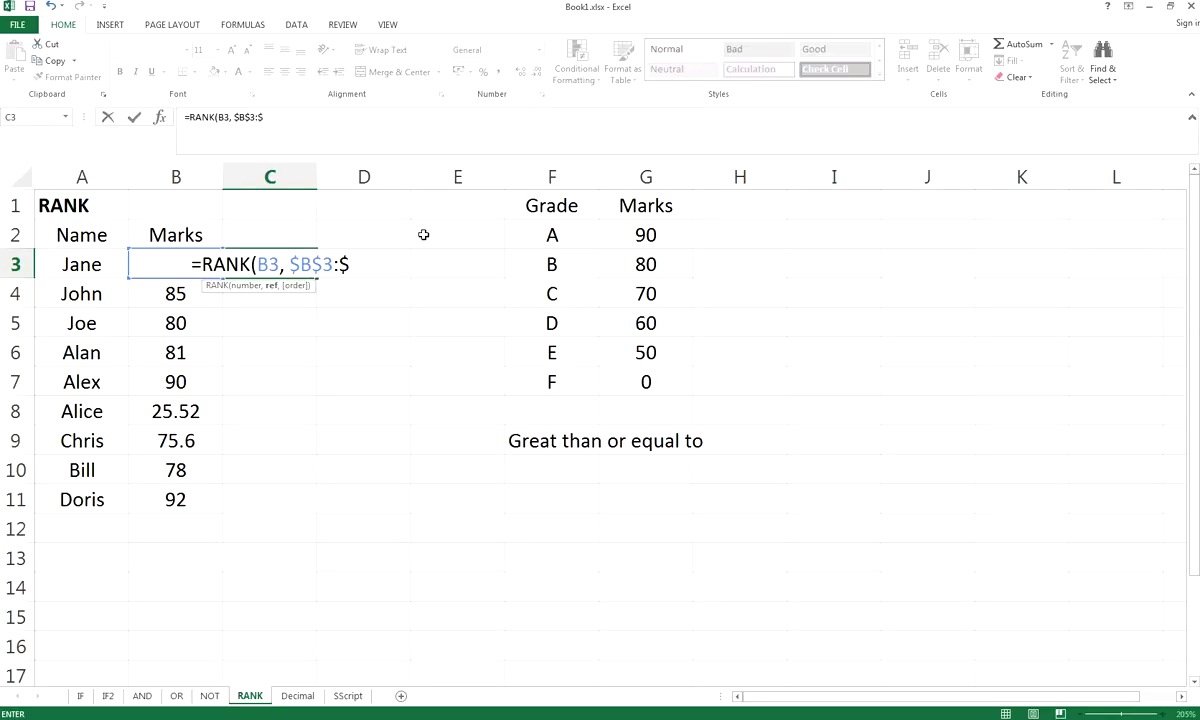
pyautogui.write('B')
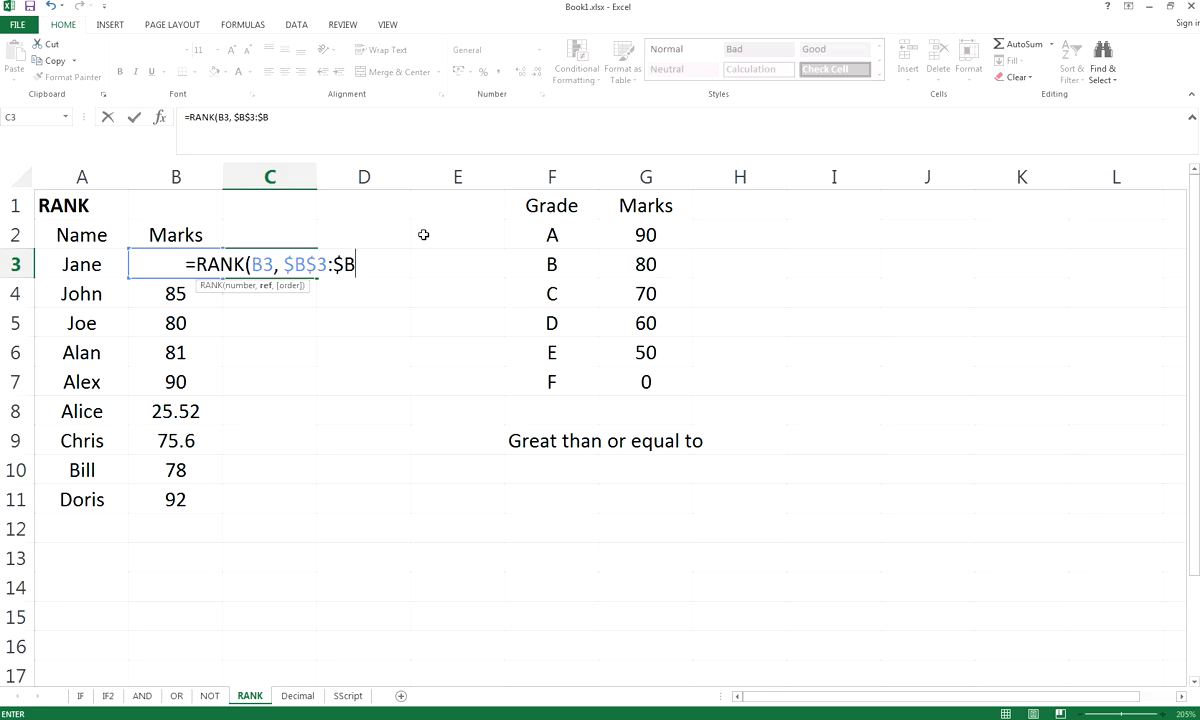
pyautogui.write('$')
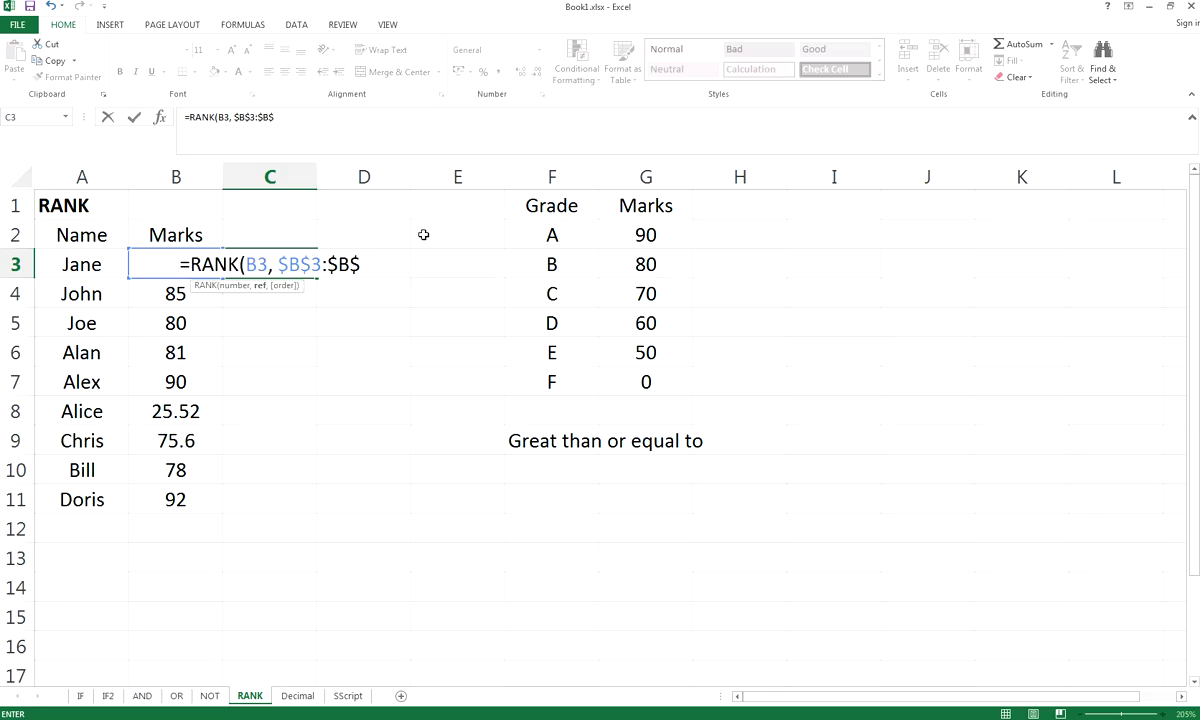
pyautogui.write('9')
pyautogui.press('BackSpace')
pyautogui.write('11')
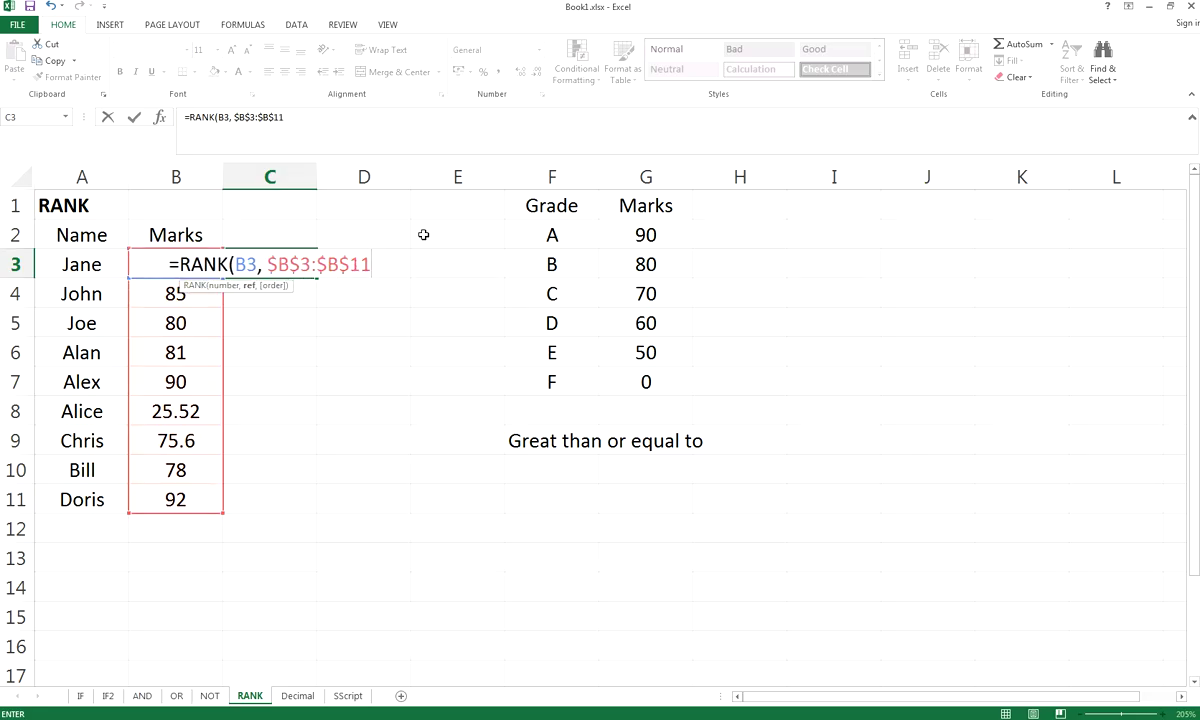
# Set the order argument to 0 for descending and complete the formula =RANK(B3, $B$3:$B$11,0).
pyautogui.write(',')
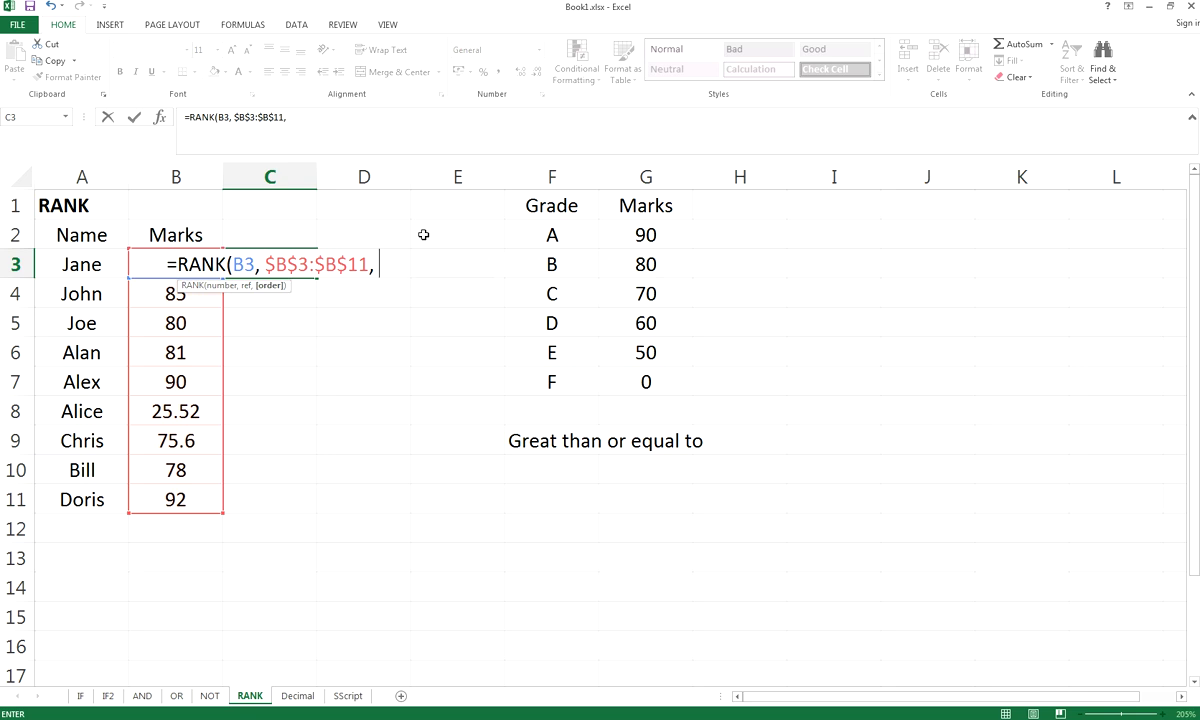
pyautogui.press('BackSpace')
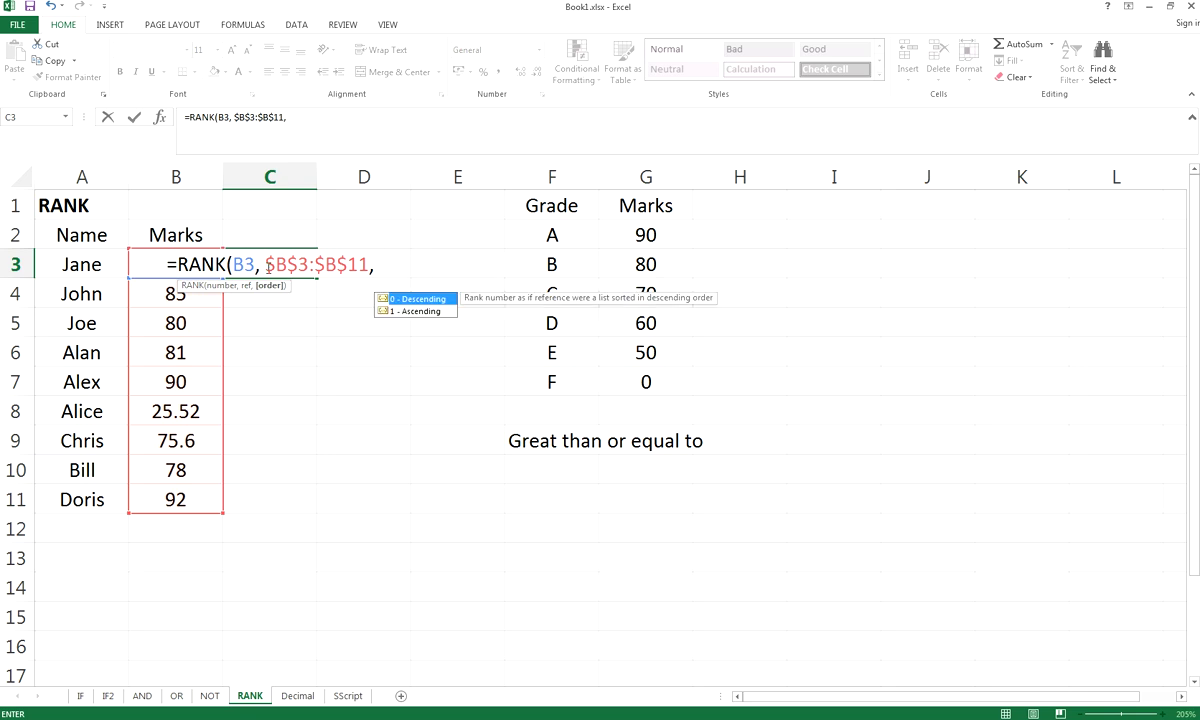
pyautogui.moveTo(265, 264); pyautogui.dragTo(370, 264)
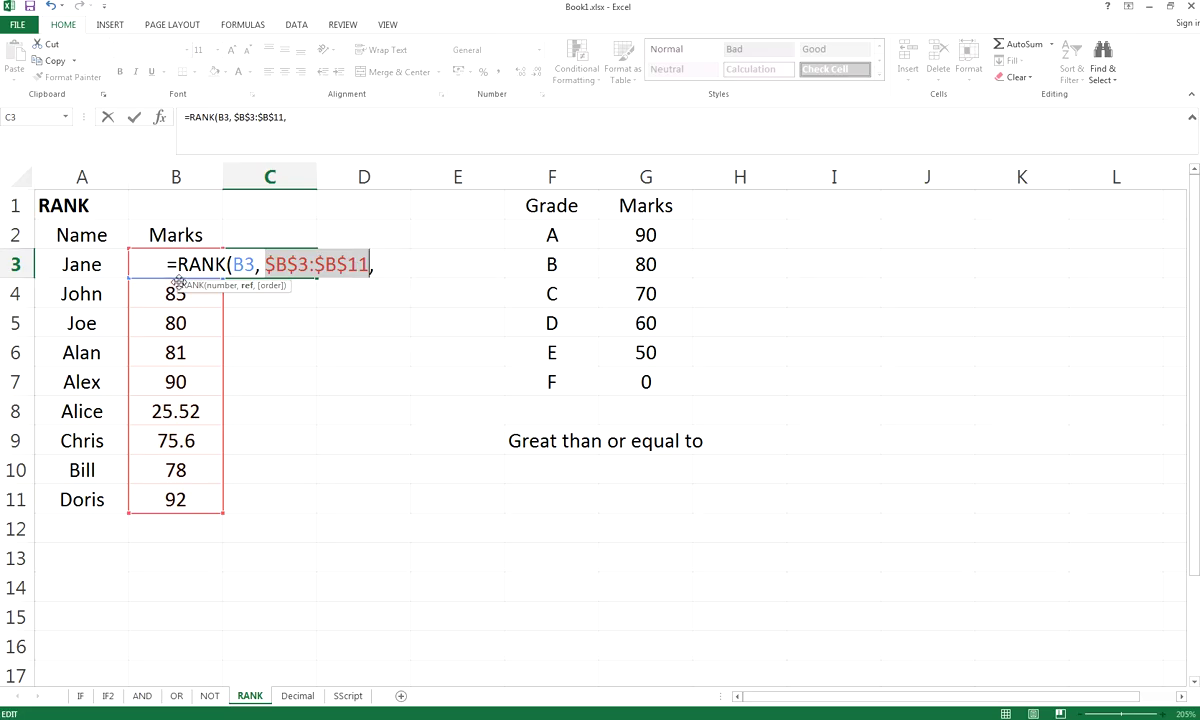
pyautogui.click(382, 265)
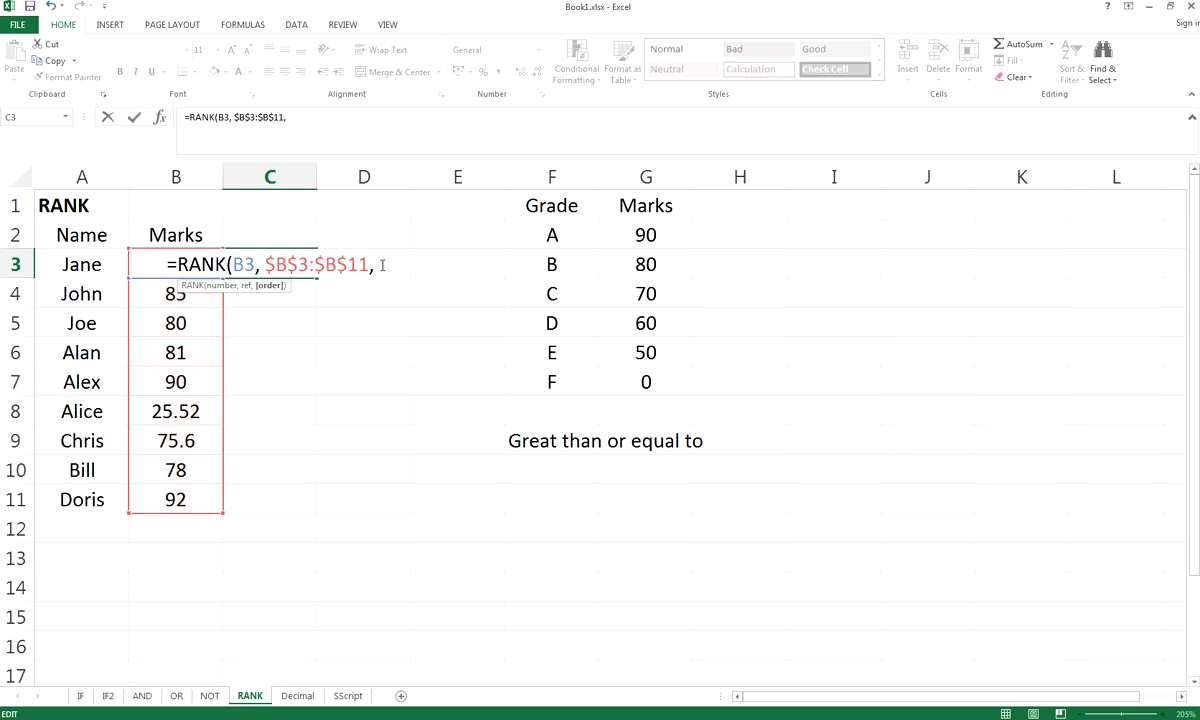
pyautogui.press('BackSpace')
pyautogui.write(',')
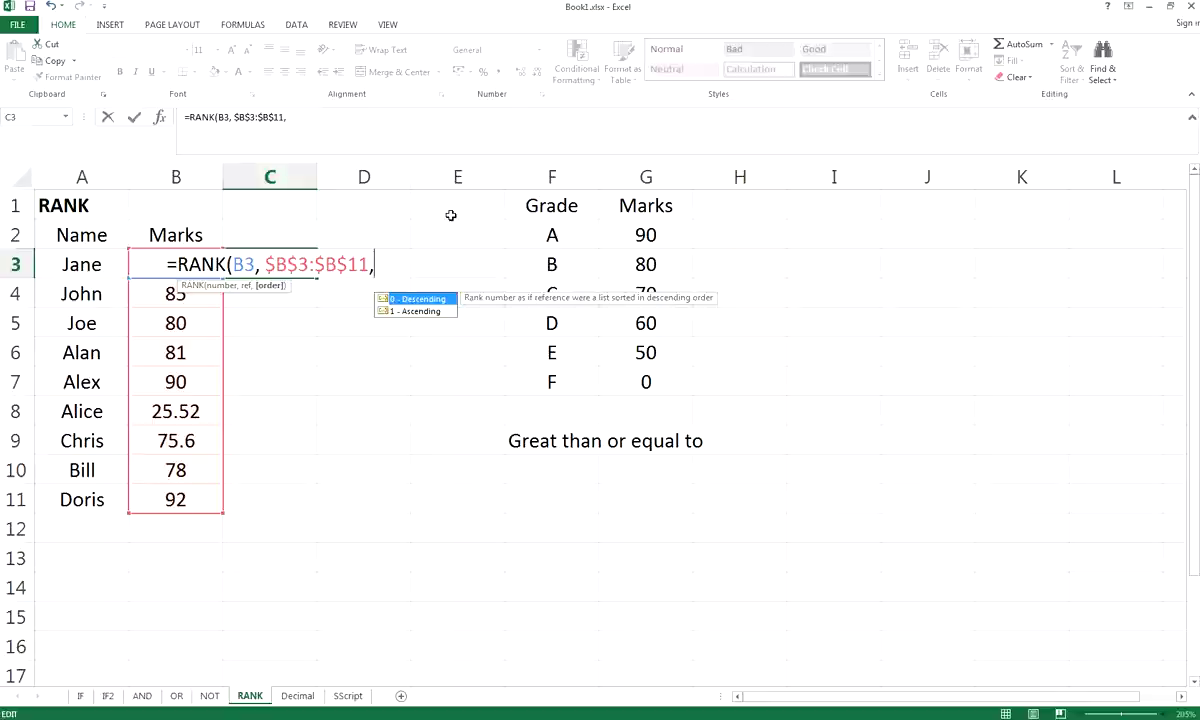
pyautogui.write('0')
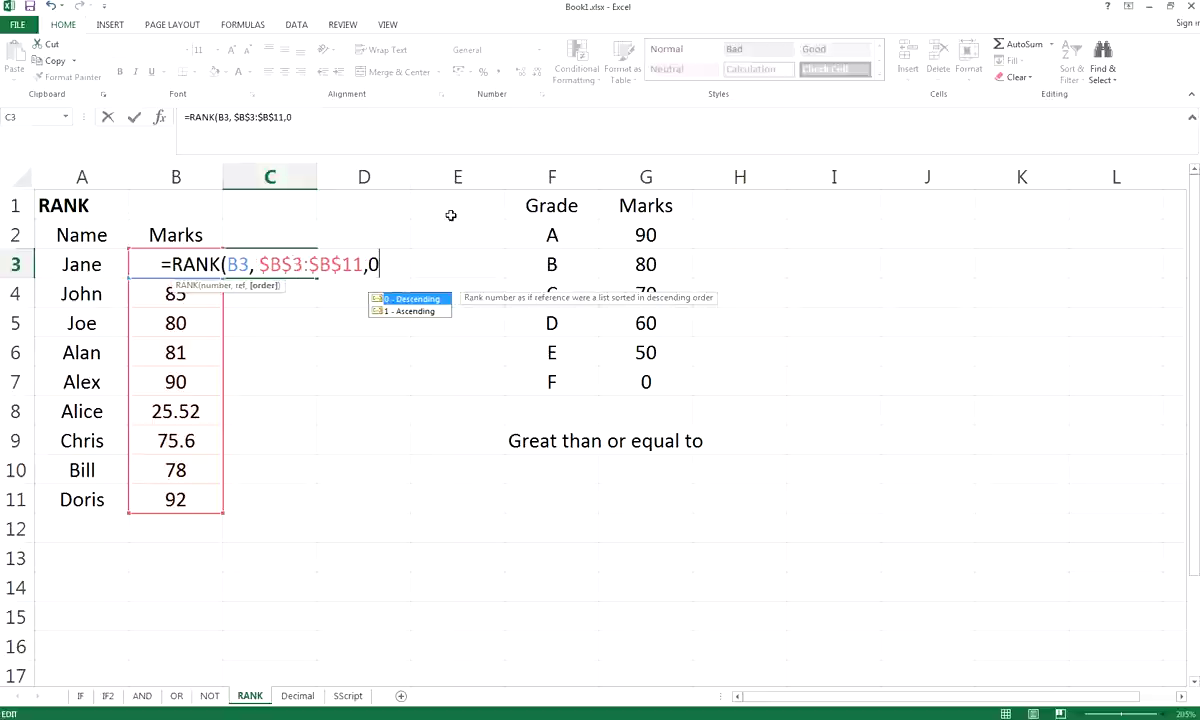
pyautogui.write(')')
pyautogui.press('Return')
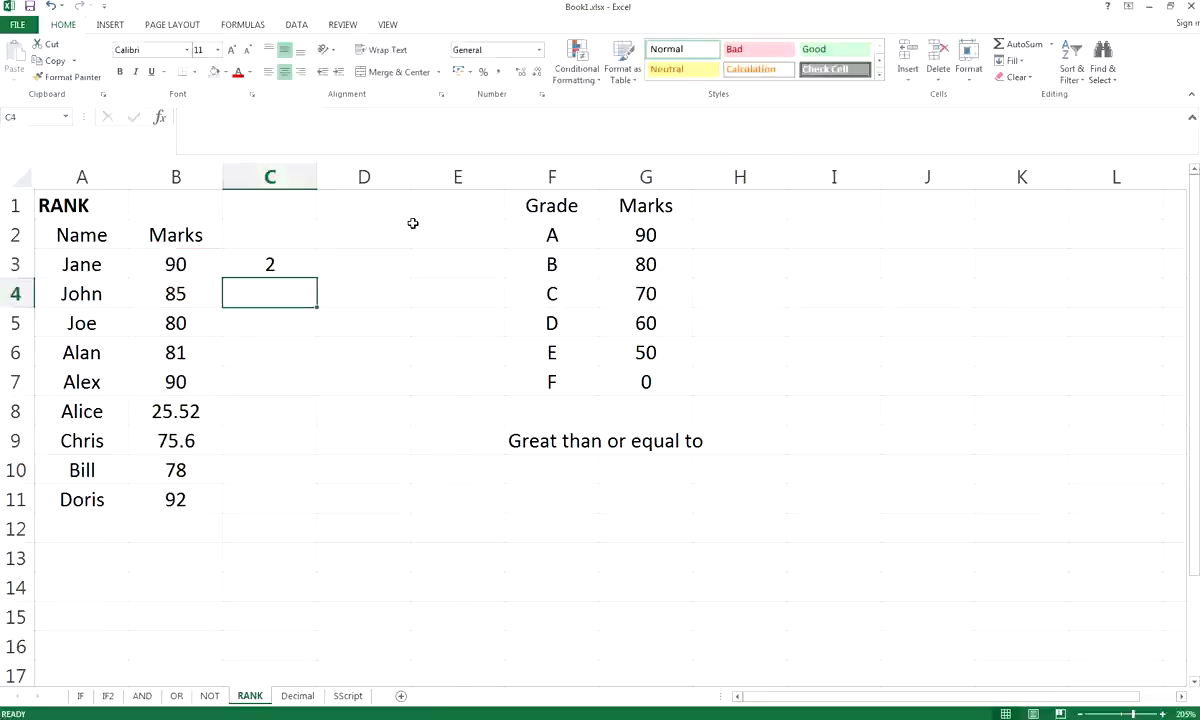
# Fill the RANK formula from C3 down through C11.
pyautogui.click(274, 267)
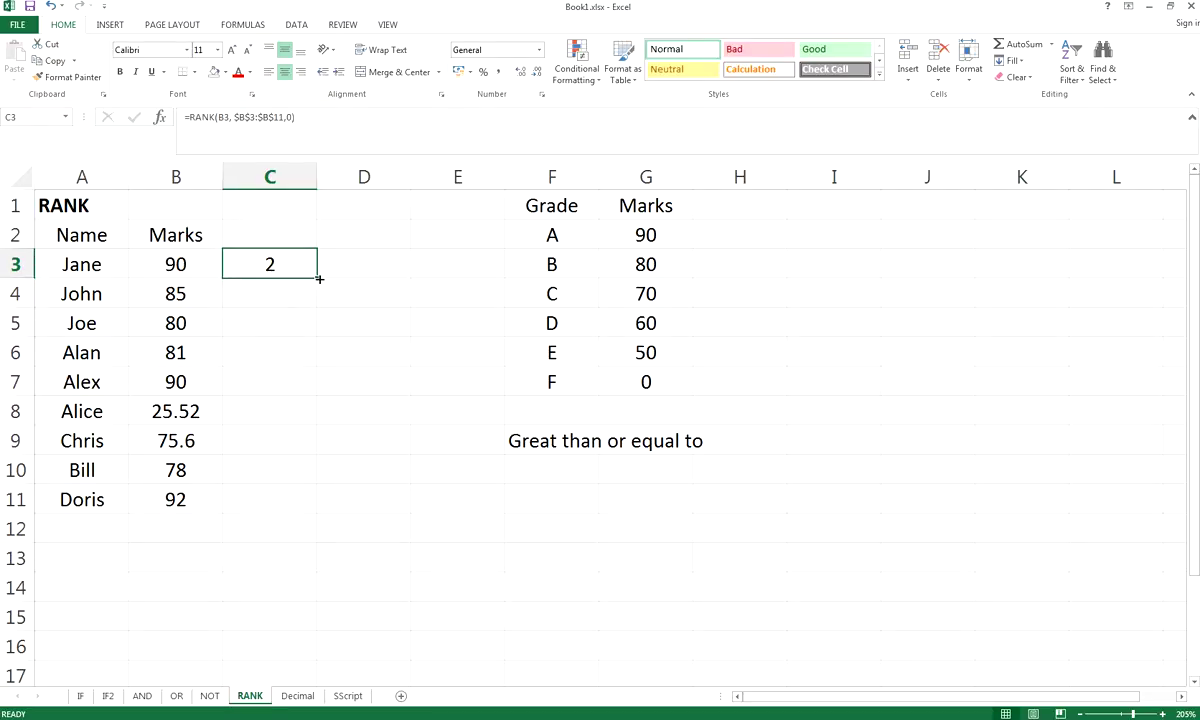
pyautogui.moveTo(318, 279); pyautogui.dragTo(307, 521)
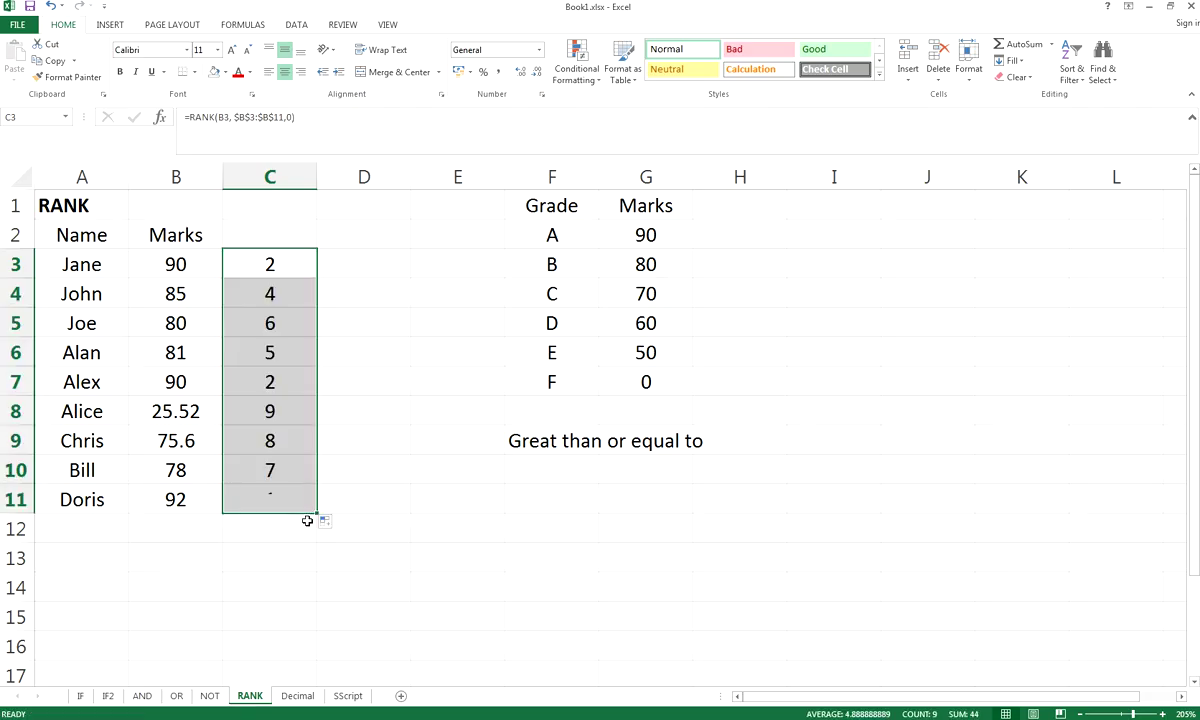
# Examine the relative number reference and absolute range in the RANK formula copied to C11.
pyautogui.click(276, 500)
pyautogui.click(261, 117)
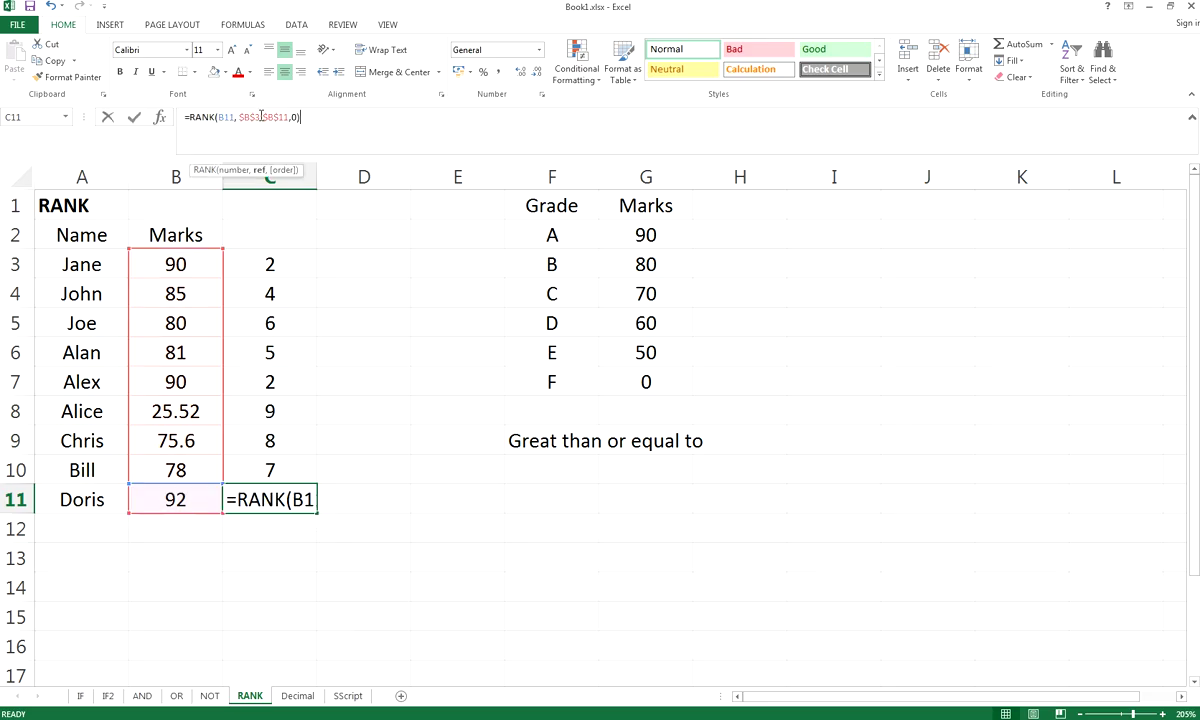
pyautogui.doubleClick(262, 498)
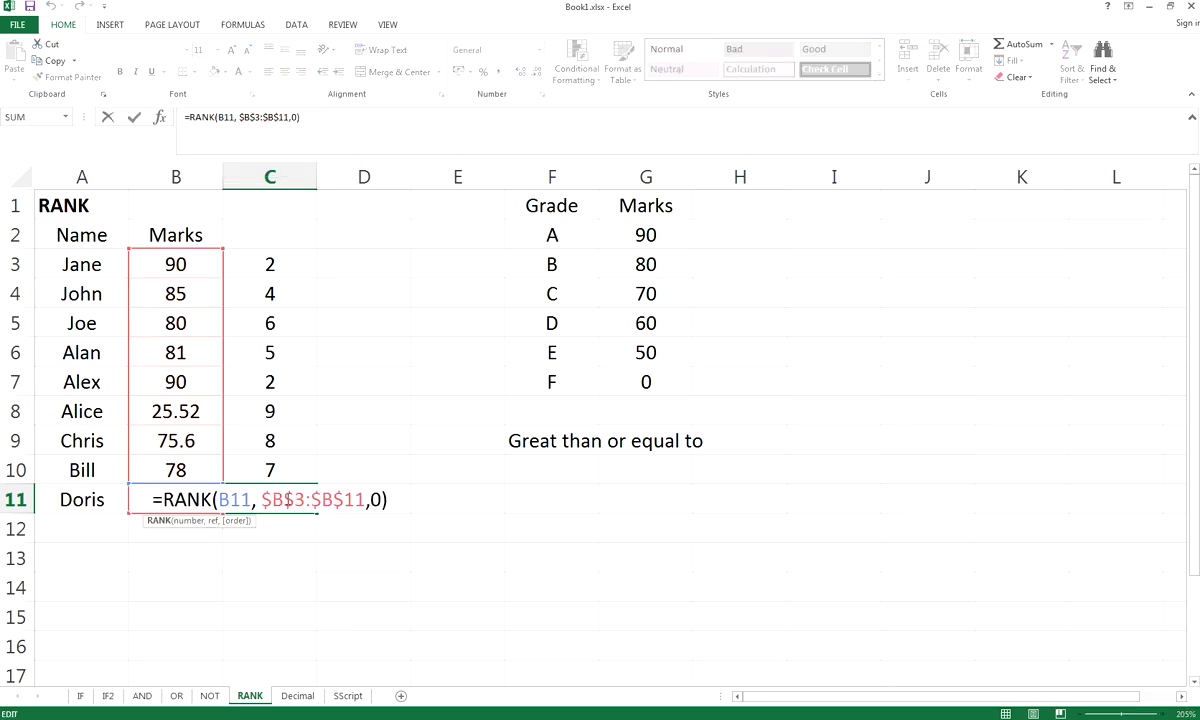
pyautogui.moveTo(271, 499); pyautogui.dragTo(333, 499)
pyautogui.click(231, 499)
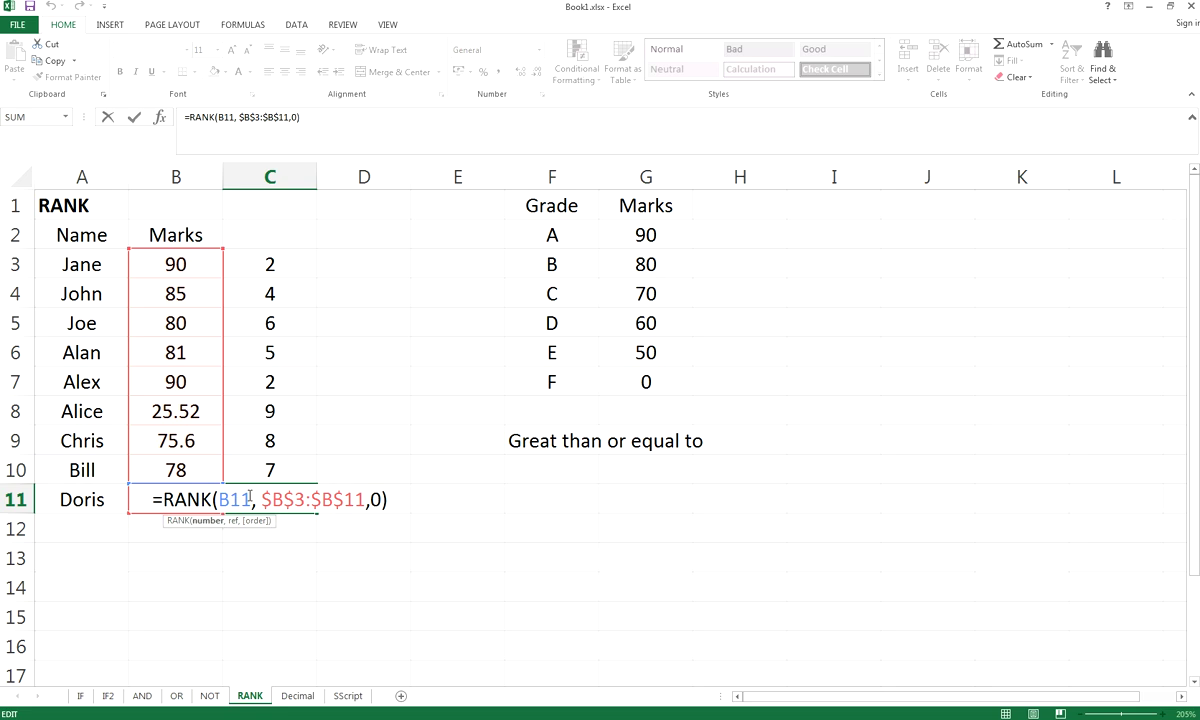
pyautogui.moveTo(249, 497); pyautogui.dragTo(219, 498)
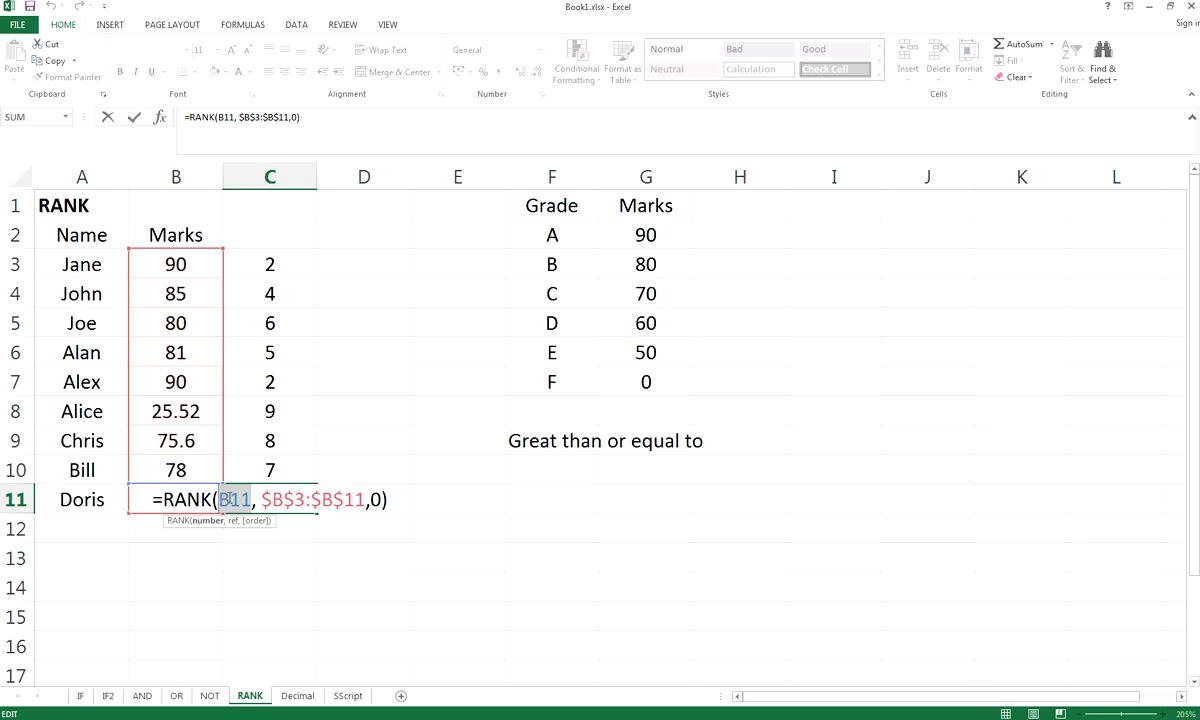
pyautogui.click(240, 499)
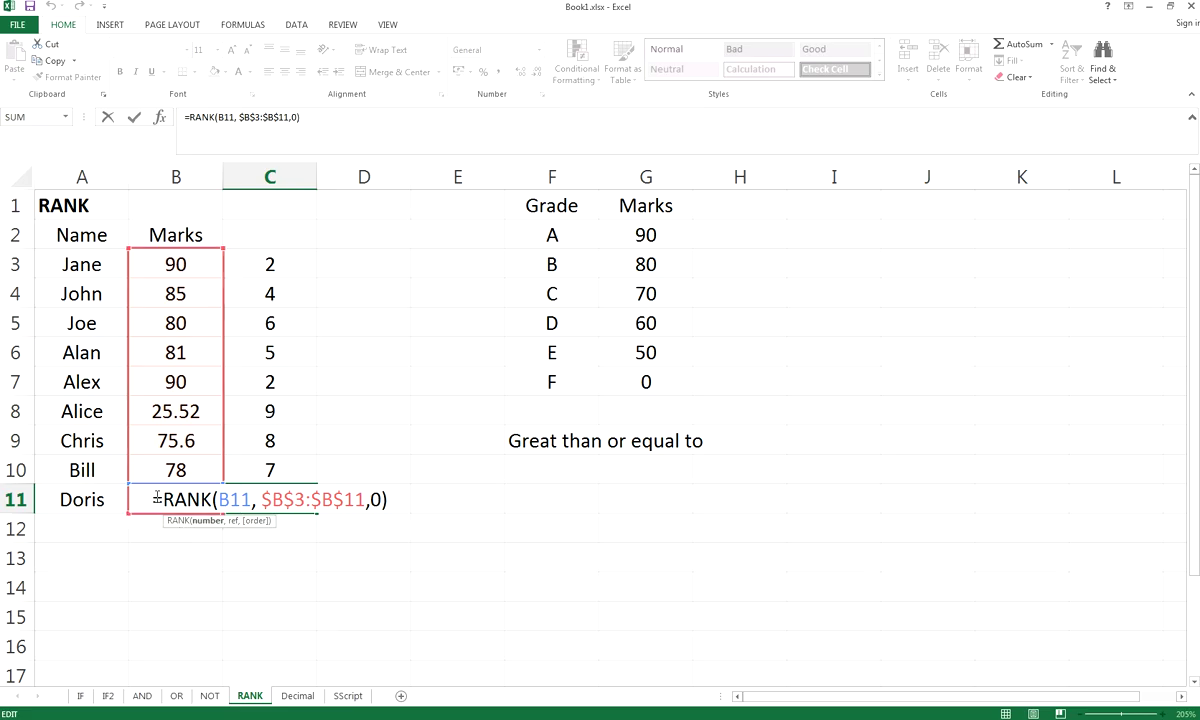
pyautogui.click(280, 497)
pyautogui.press('Return')
# Compare the ranks in column C with the marks in column B, checking rows 11, 3 and 4.
pyautogui.click(321, 490)
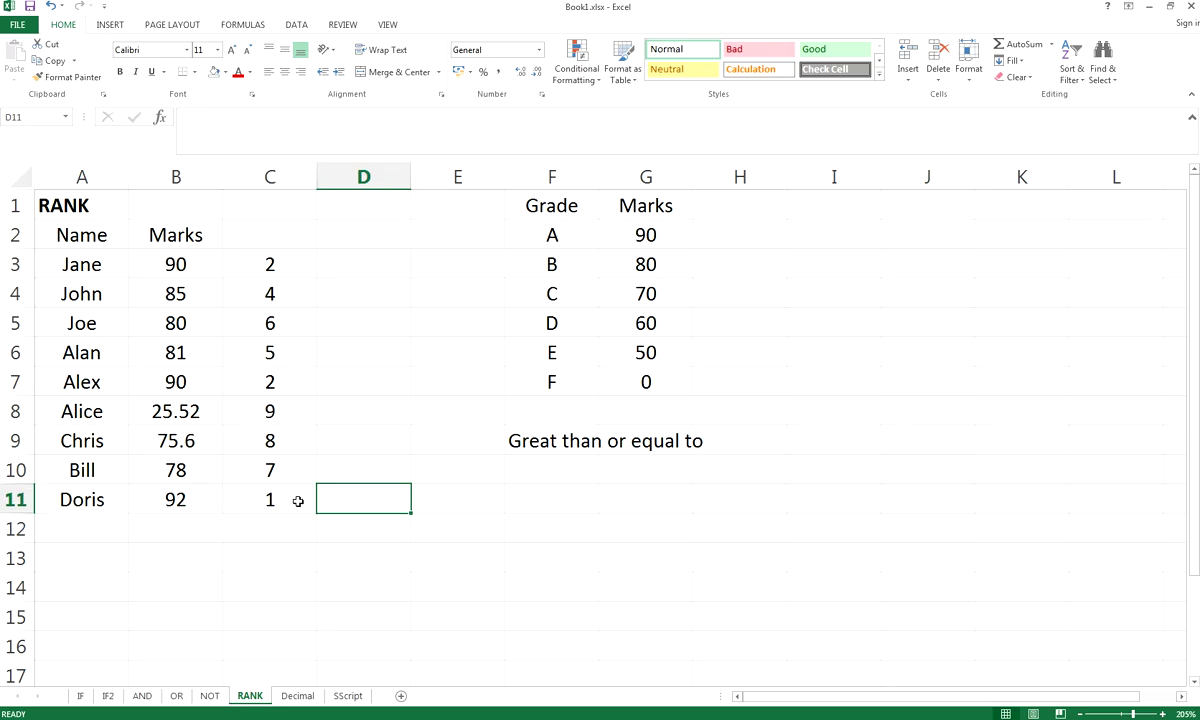
pyautogui.click(297, 498)
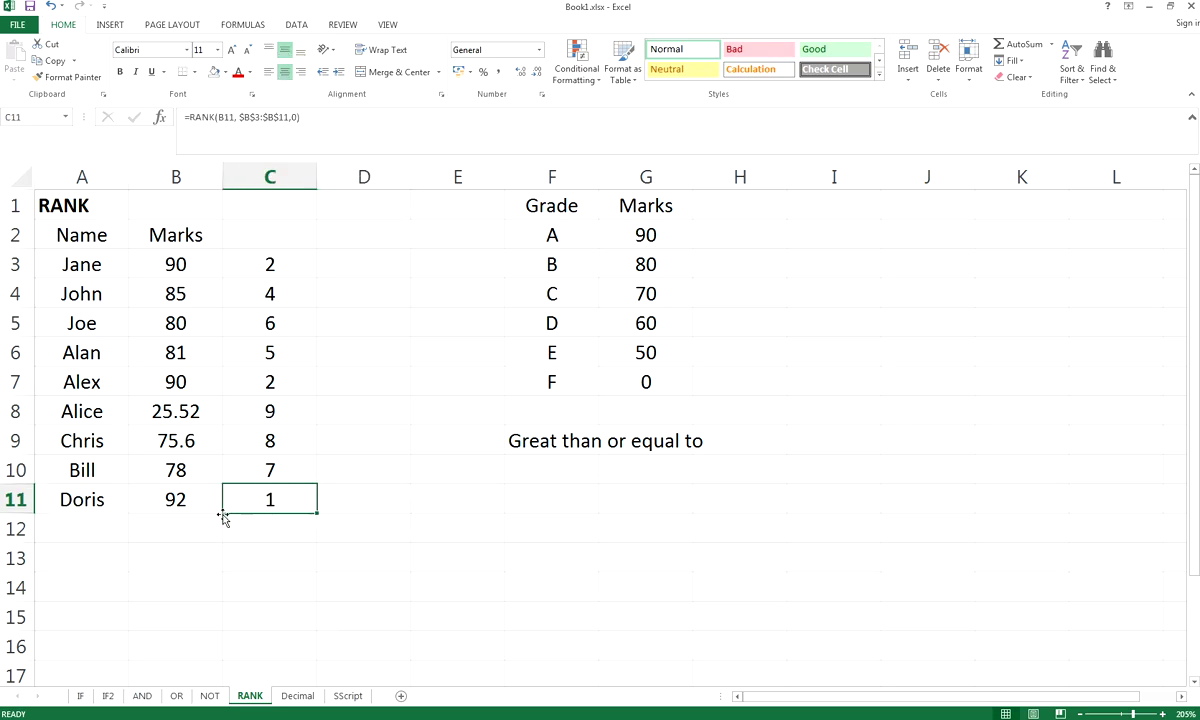
pyautogui.click(189, 501)
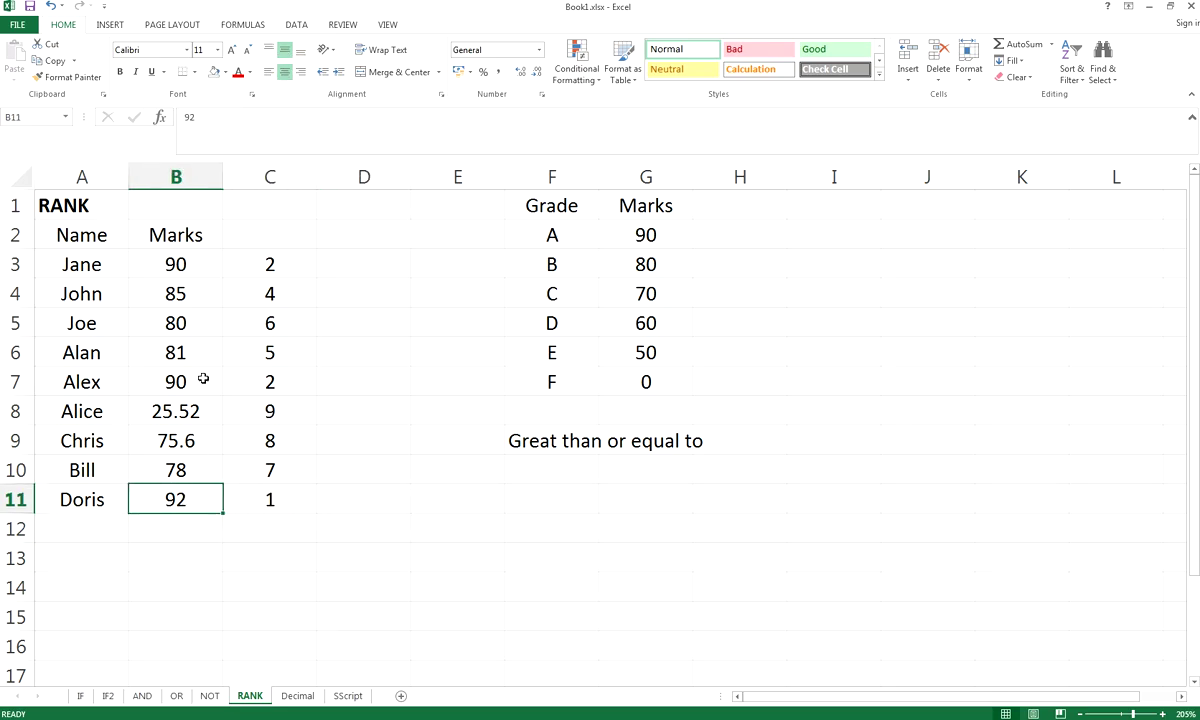
pyautogui.click(203, 259)
pyautogui.click(180, 497)
pyautogui.click(286, 505)
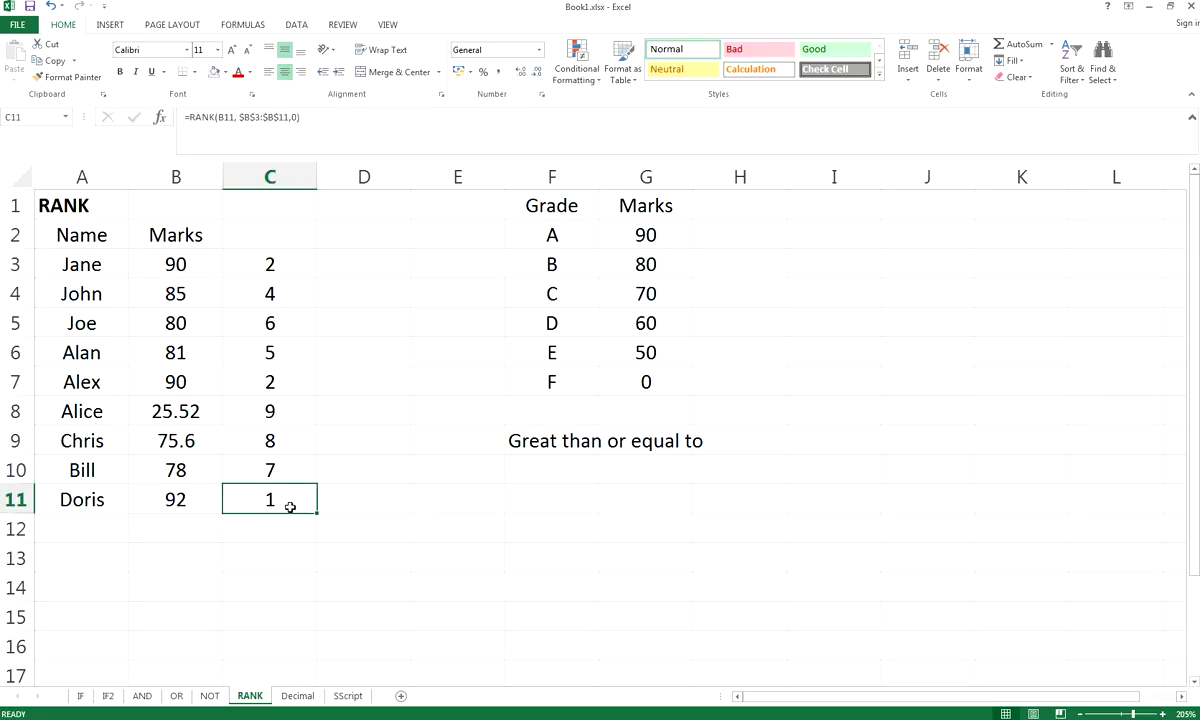
pyautogui.click(287, 264)
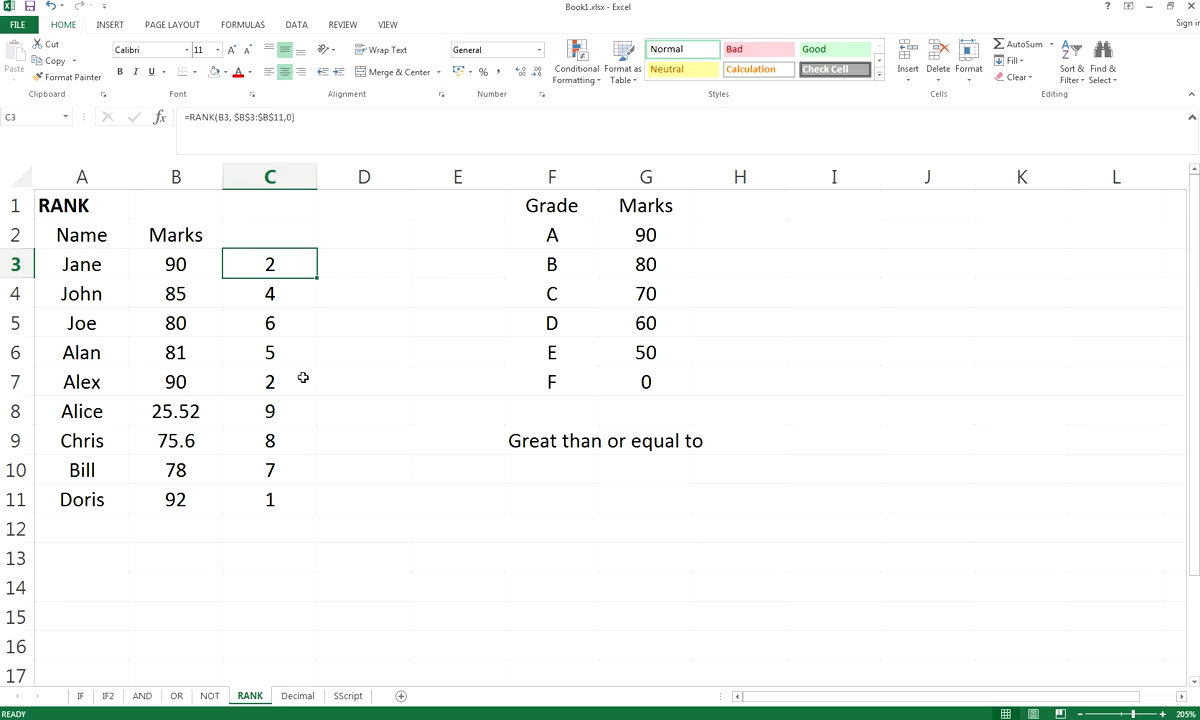
pyautogui.click(299, 303)
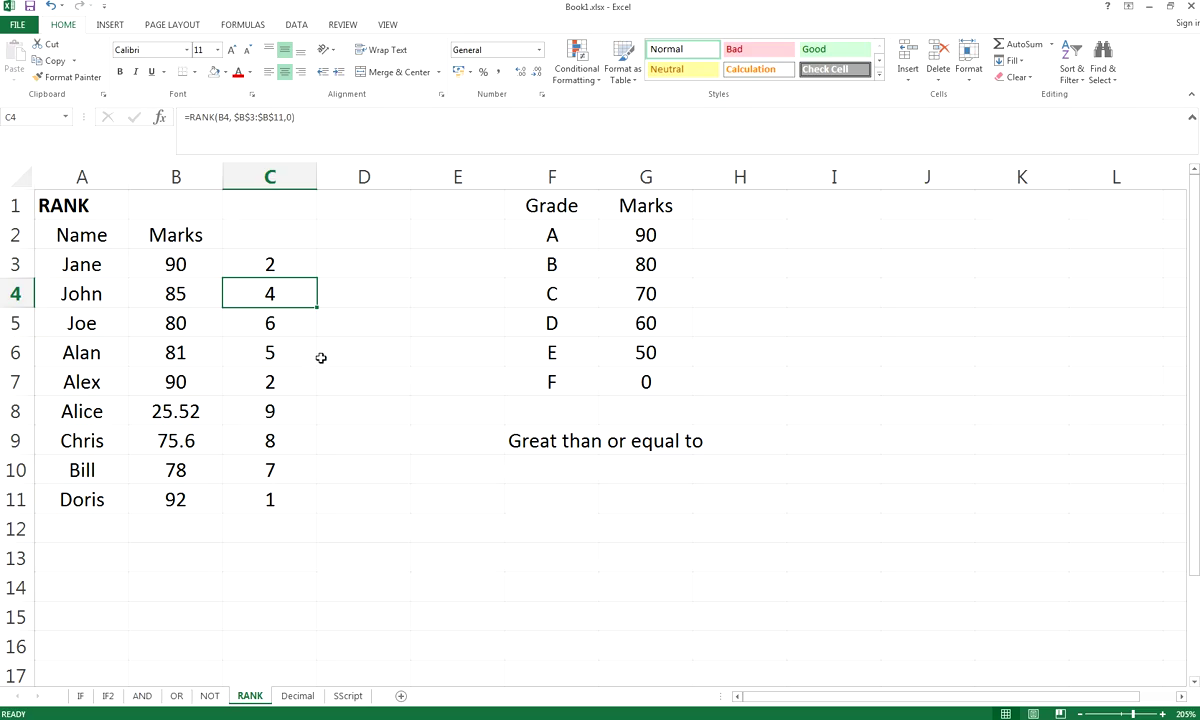
# Compare the tied marks in B3 and B7 with their ranks in C3 and C7.
pyautogui.click(250, 378)
pyautogui.click(172, 382)
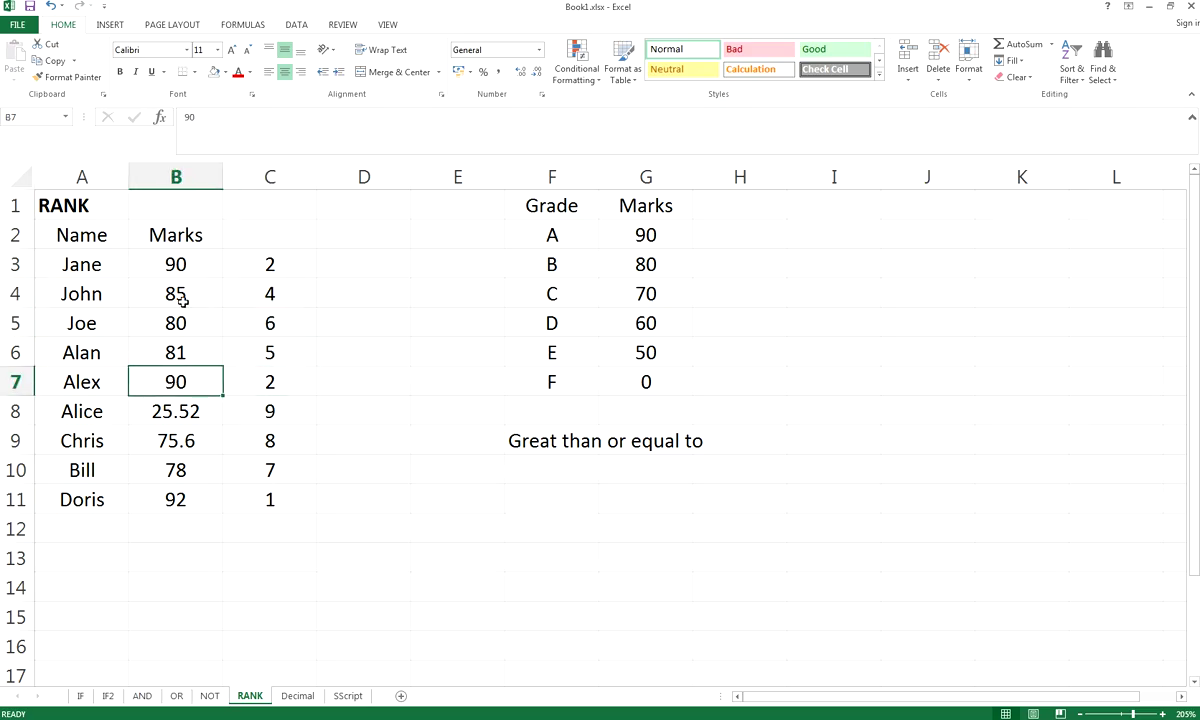
pyautogui.click(186, 264)
pyautogui.click(198, 381)
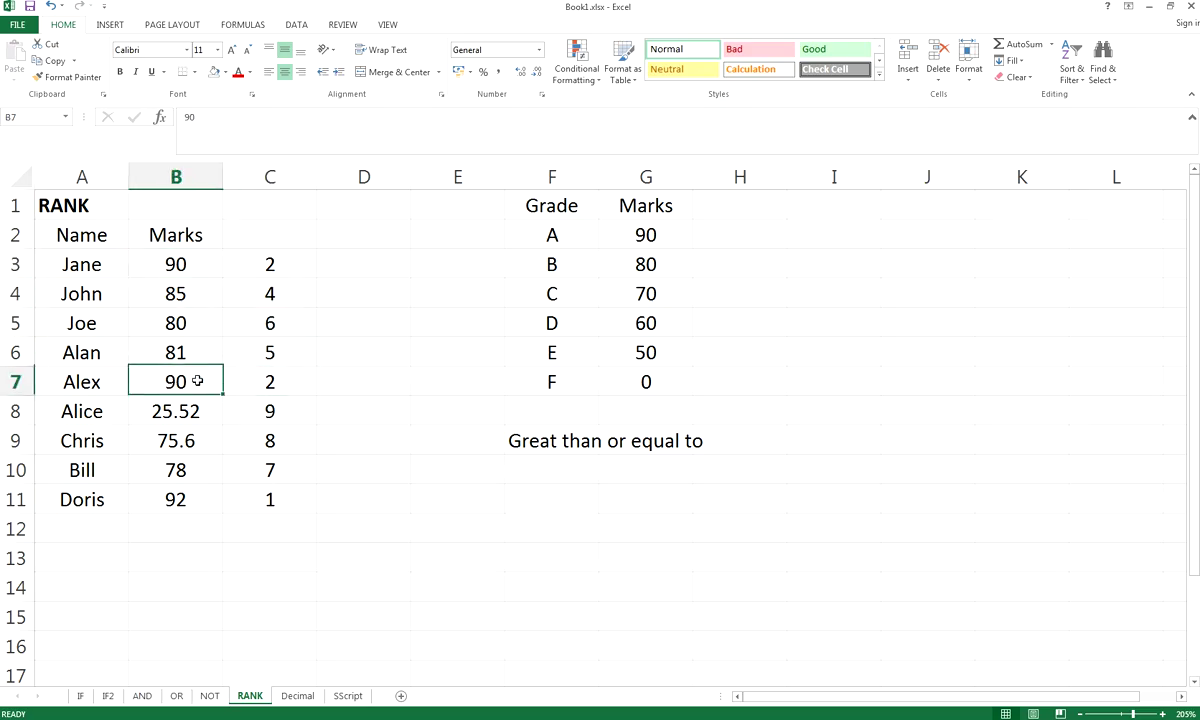
pyautogui.click(284, 383)
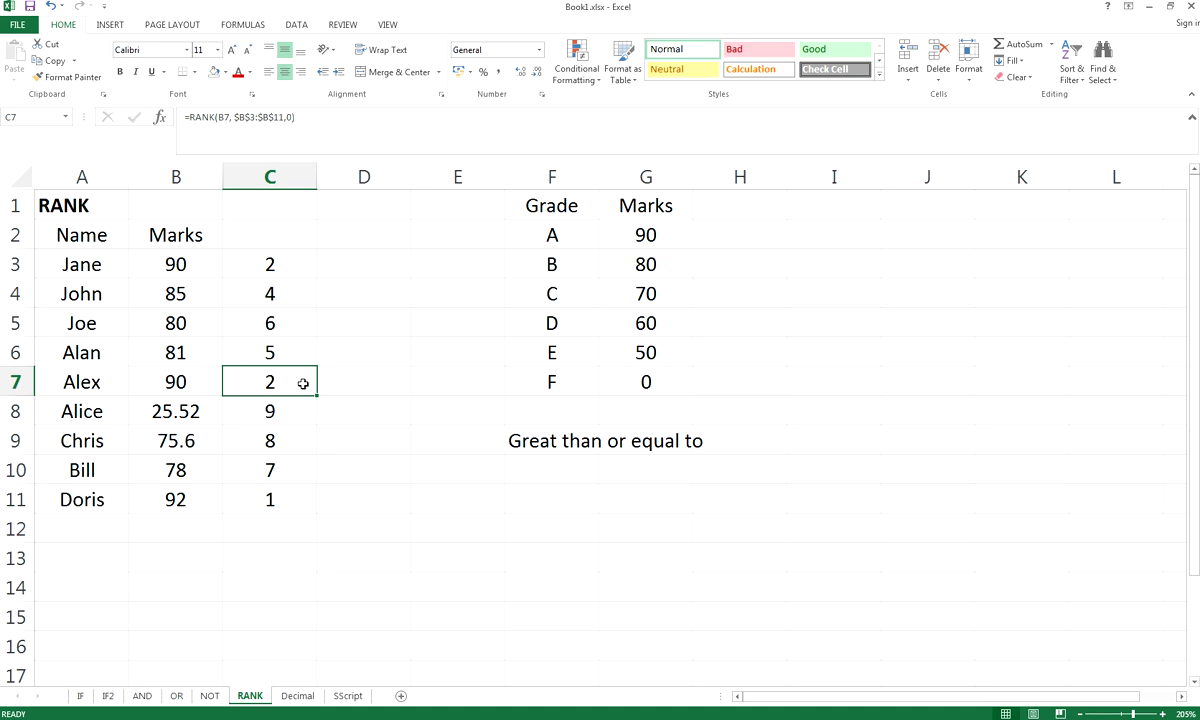
pyautogui.click(200, 378)
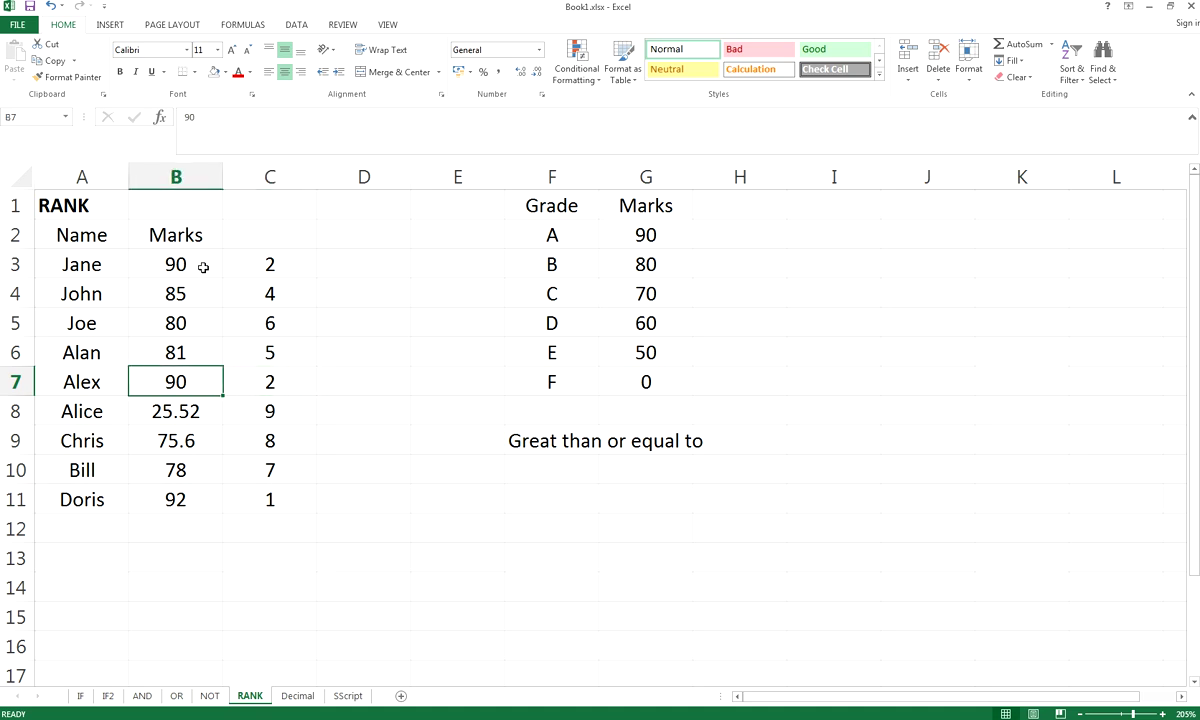
pyautogui.click(195, 265)
pyautogui.click(204, 384)
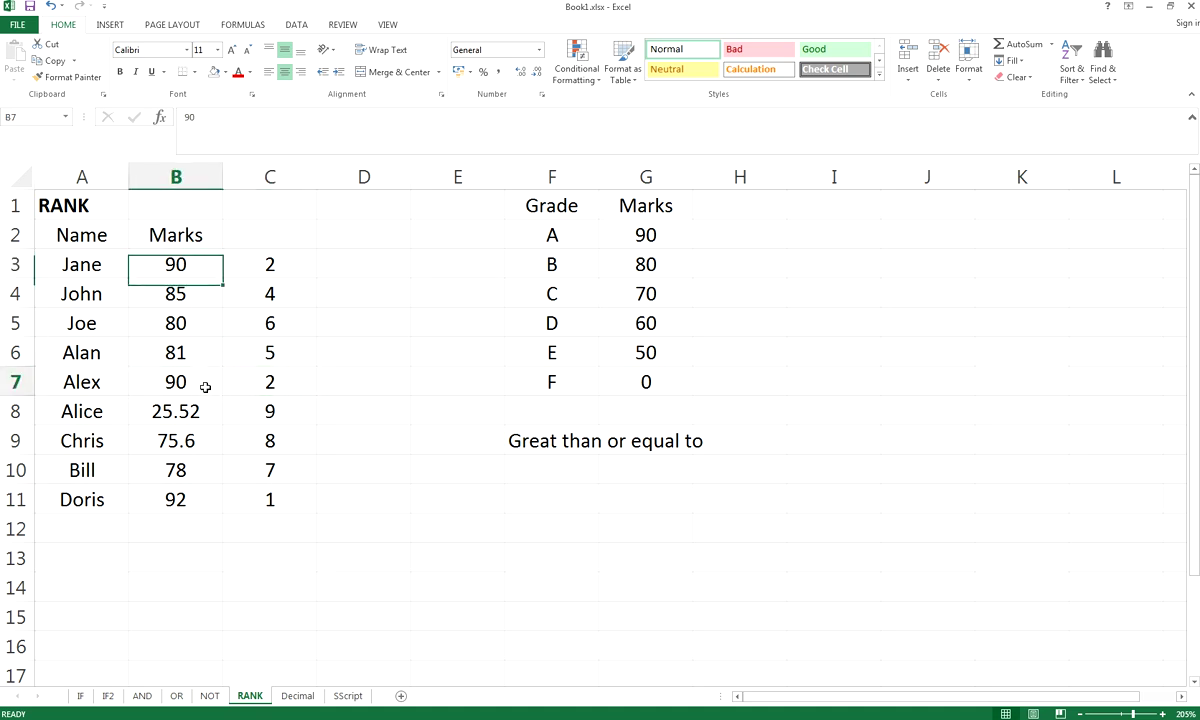
pyautogui.click(296, 378)
pyautogui.click(298, 262)
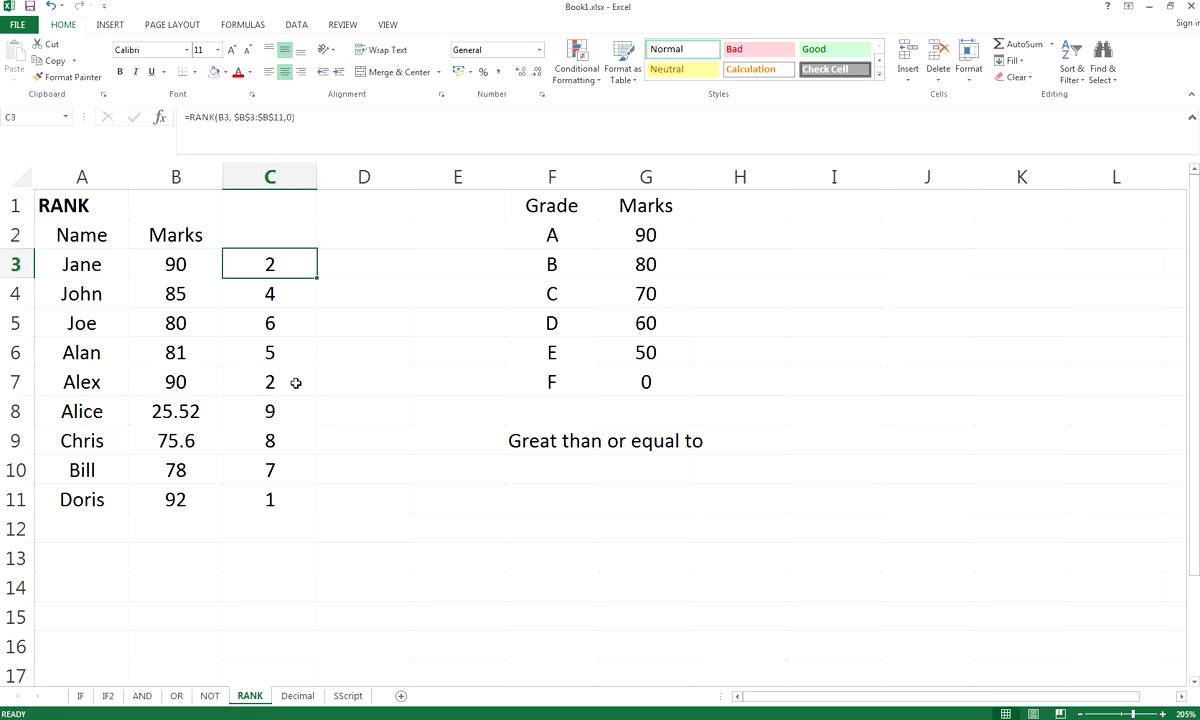
pyautogui.click(295, 384)
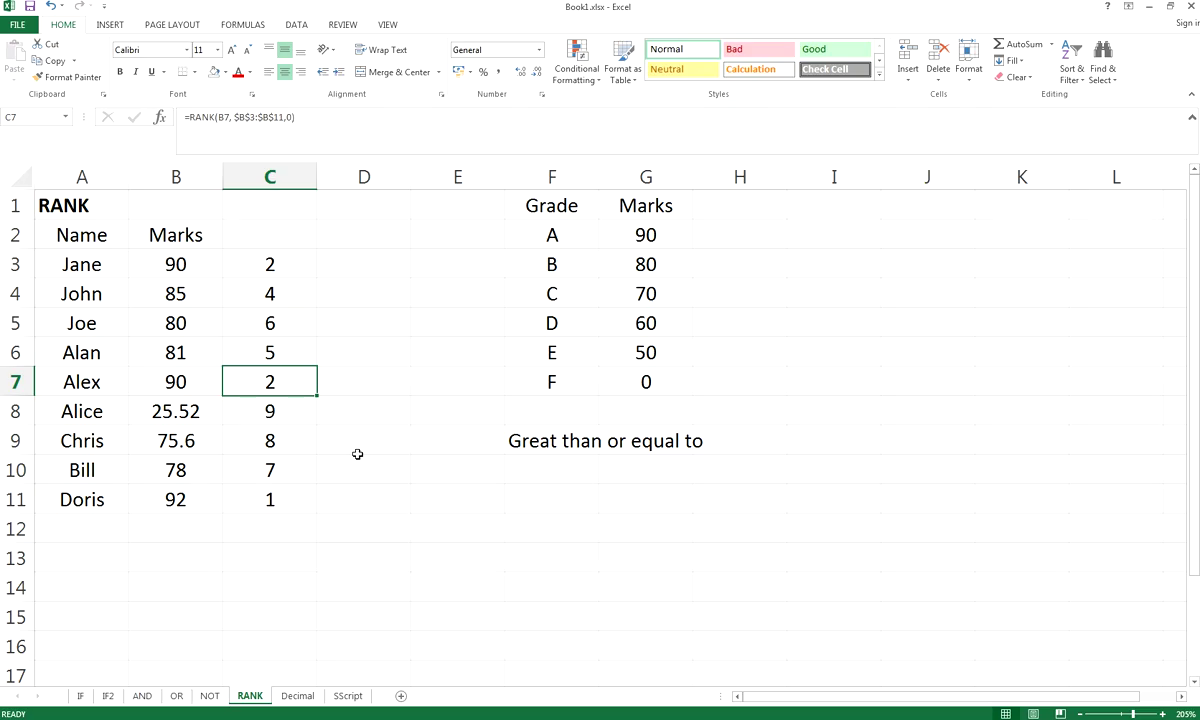
# Check how the tie in rows 3 and 7 affects the rank sequence, using the ranks in C11, C7 and C4.
pyautogui.click(288, 497)
pyautogui.click(302, 384)
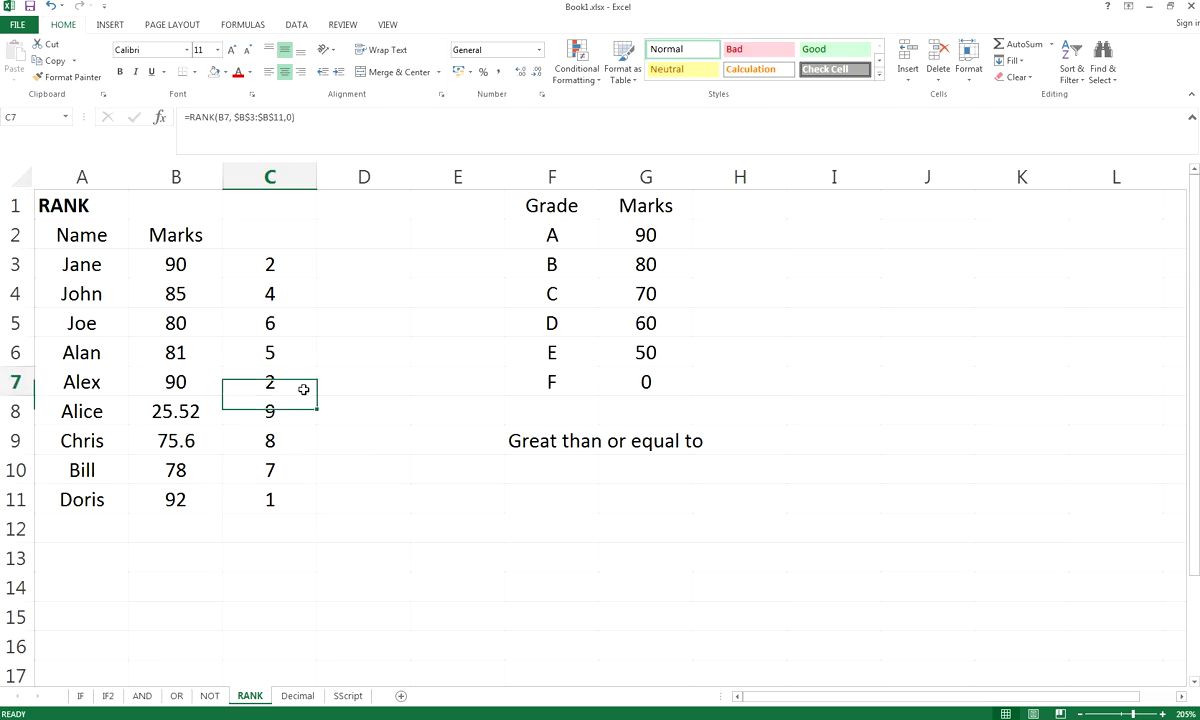
pyautogui.click(191, 384)
pyautogui.click(196, 262)
pyautogui.click(189, 358)
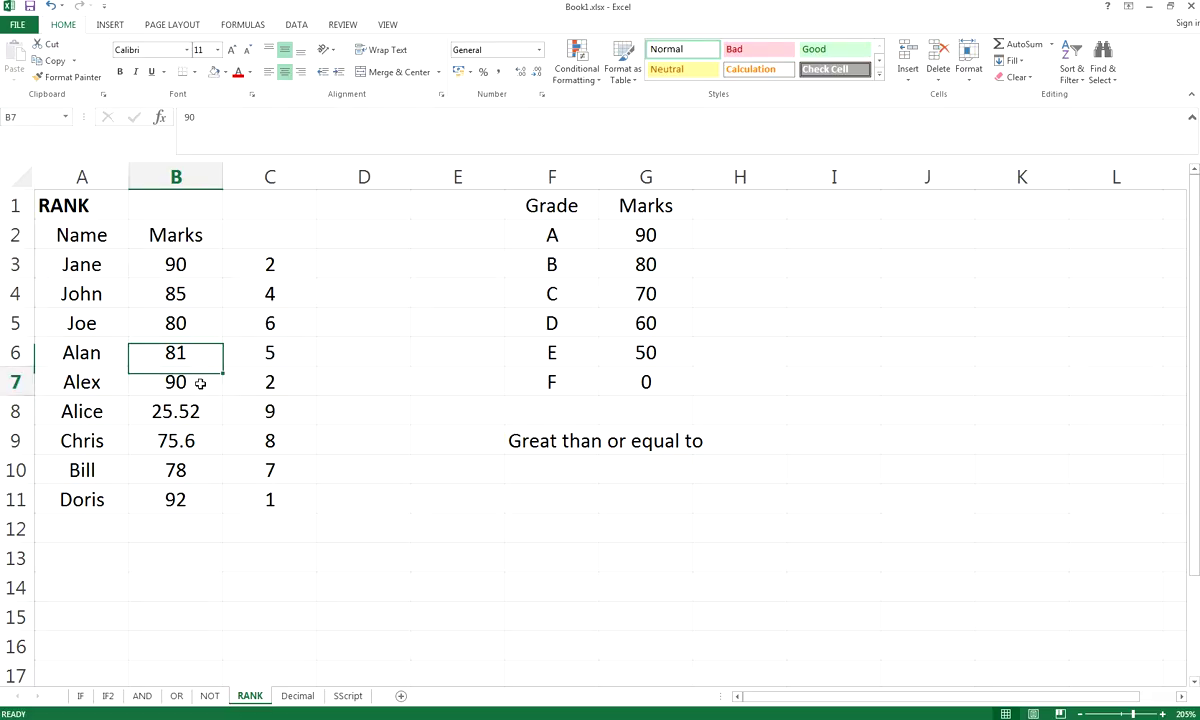
pyautogui.click(200, 384)
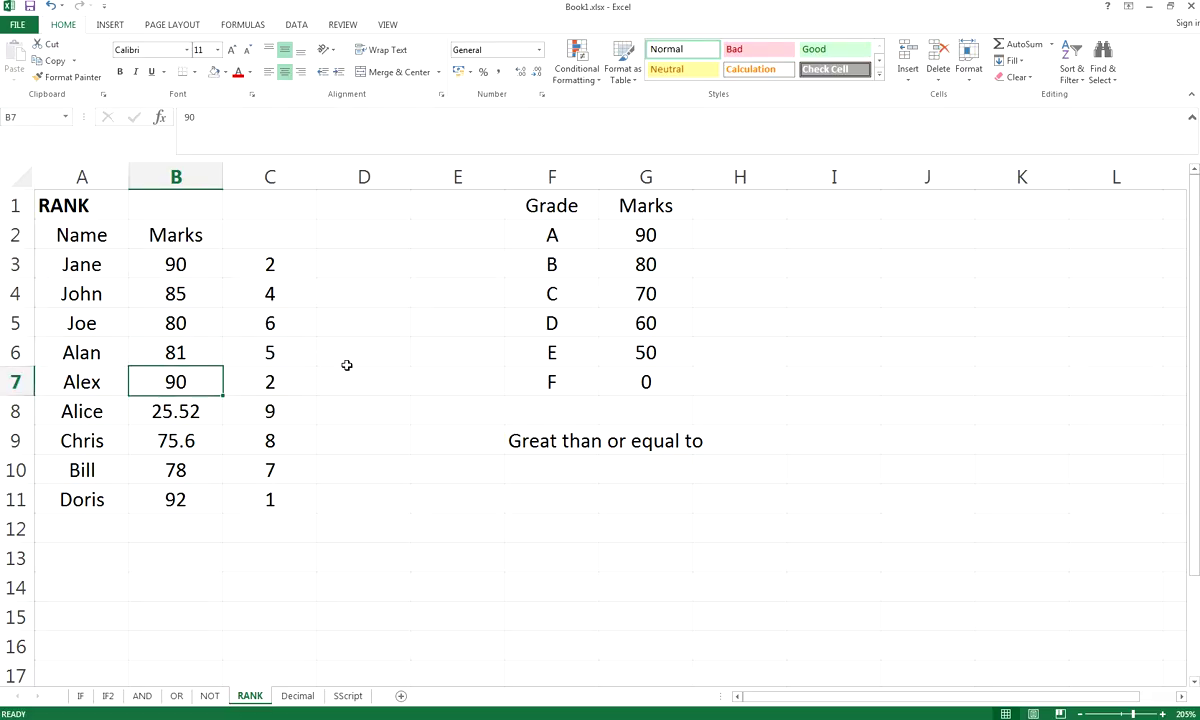
pyautogui.click(256, 298)
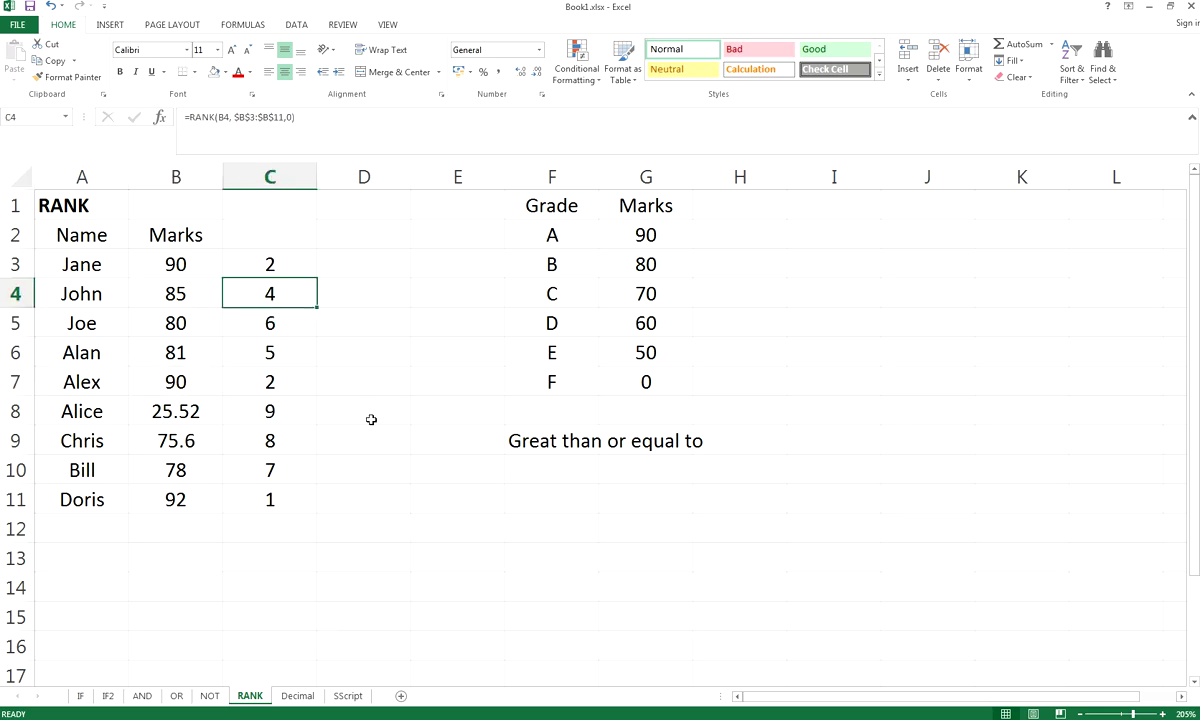
pyautogui.click(340, 258)
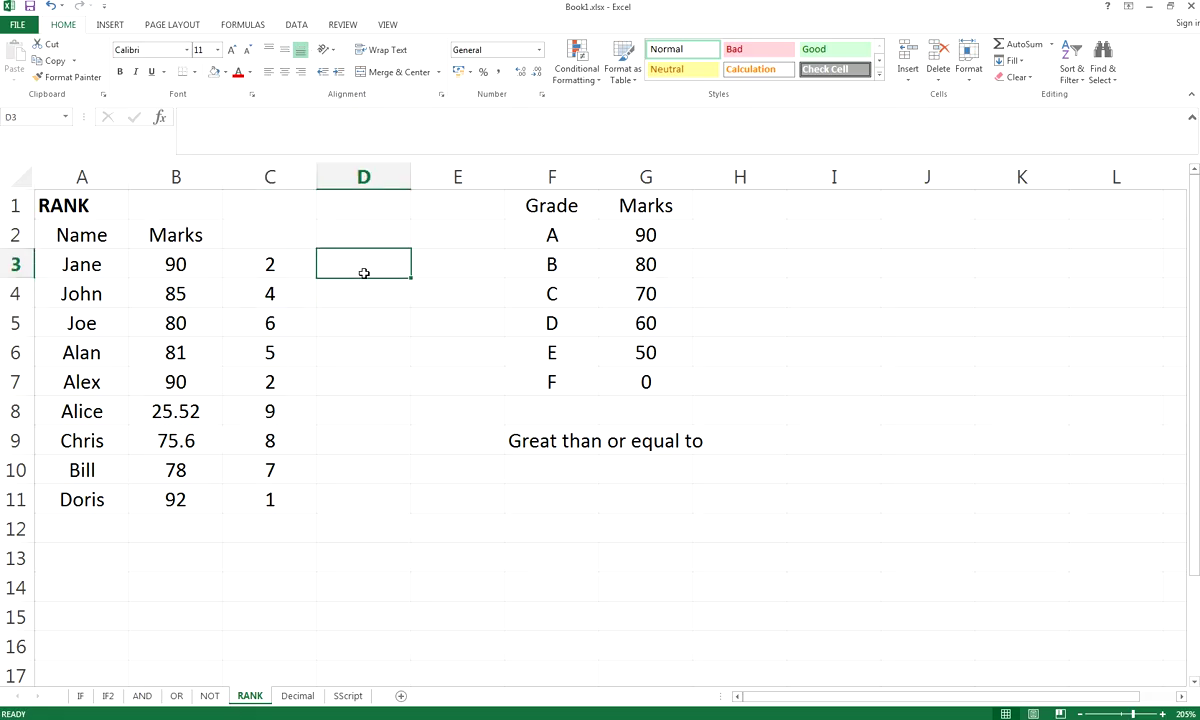
# Change the mark in B7 to 91 to break the tie.
pyautogui.click(200, 385)
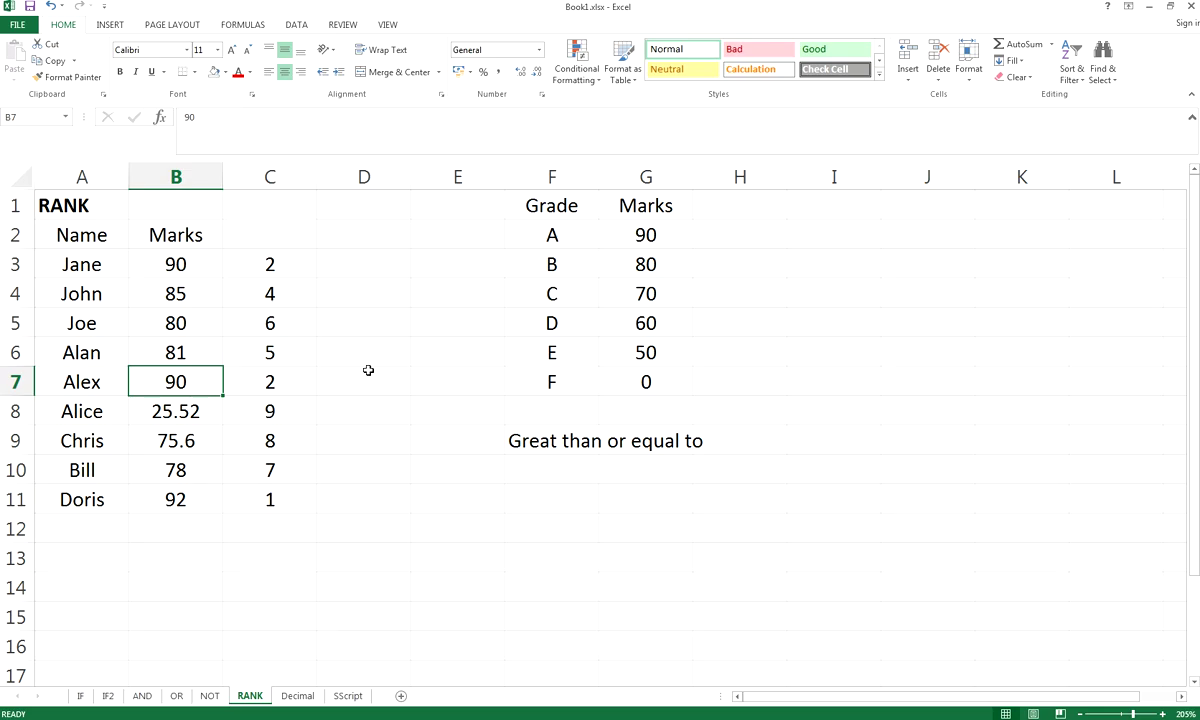
pyautogui.write('91')
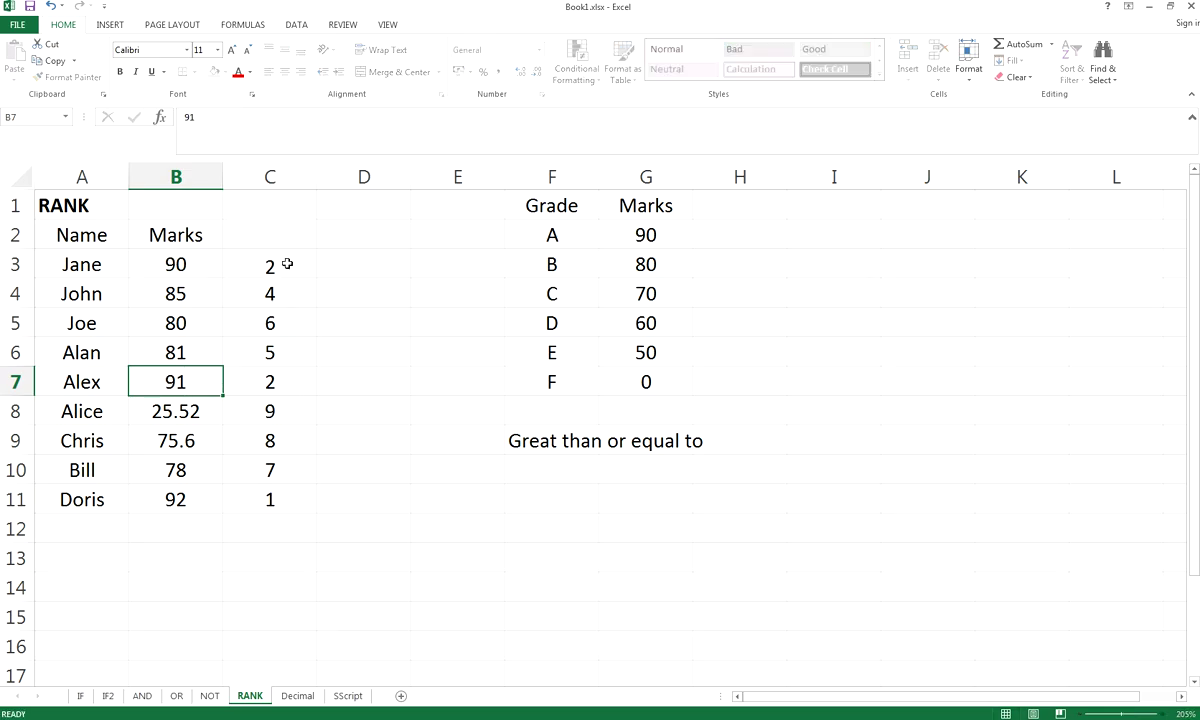
pyautogui.press('Return')
# Examine the recalculated descending ranks in order through C11, C7, C3, C4 and C6.
pyautogui.click(302, 401)
pyautogui.click(287, 504)
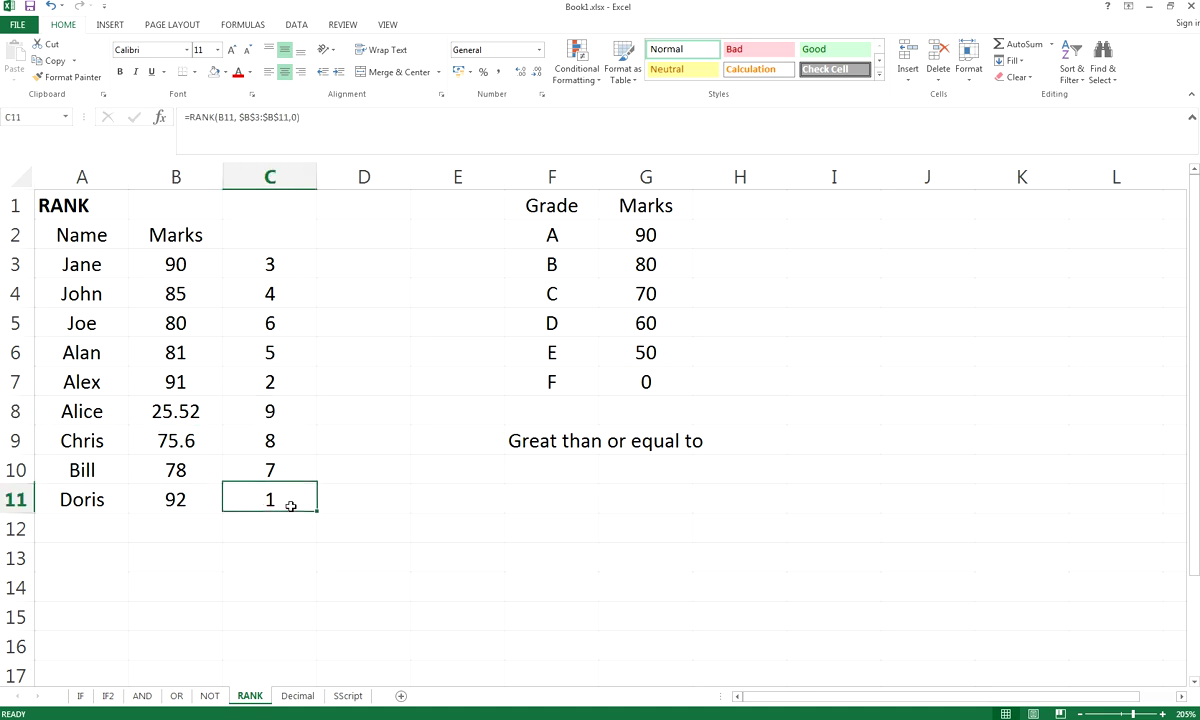
pyautogui.click(267, 383)
pyautogui.click(297, 501)
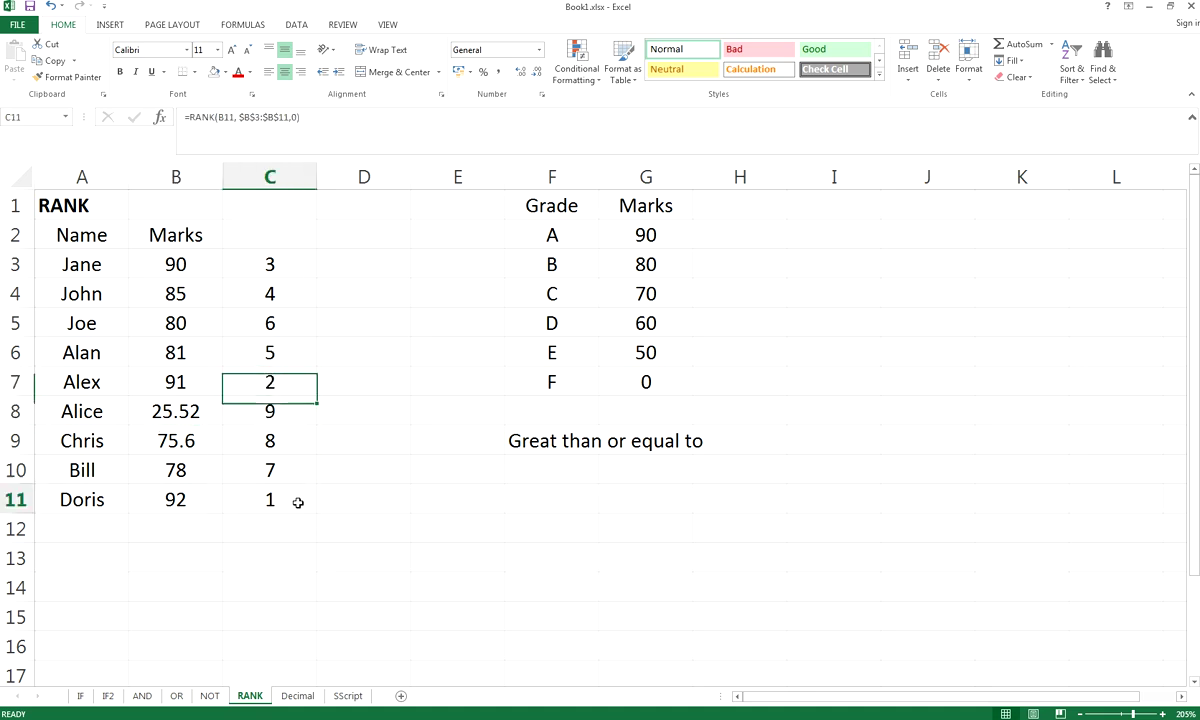
pyautogui.click(308, 378)
pyautogui.click(303, 275)
pyautogui.click(300, 297)
pyautogui.click(292, 351)
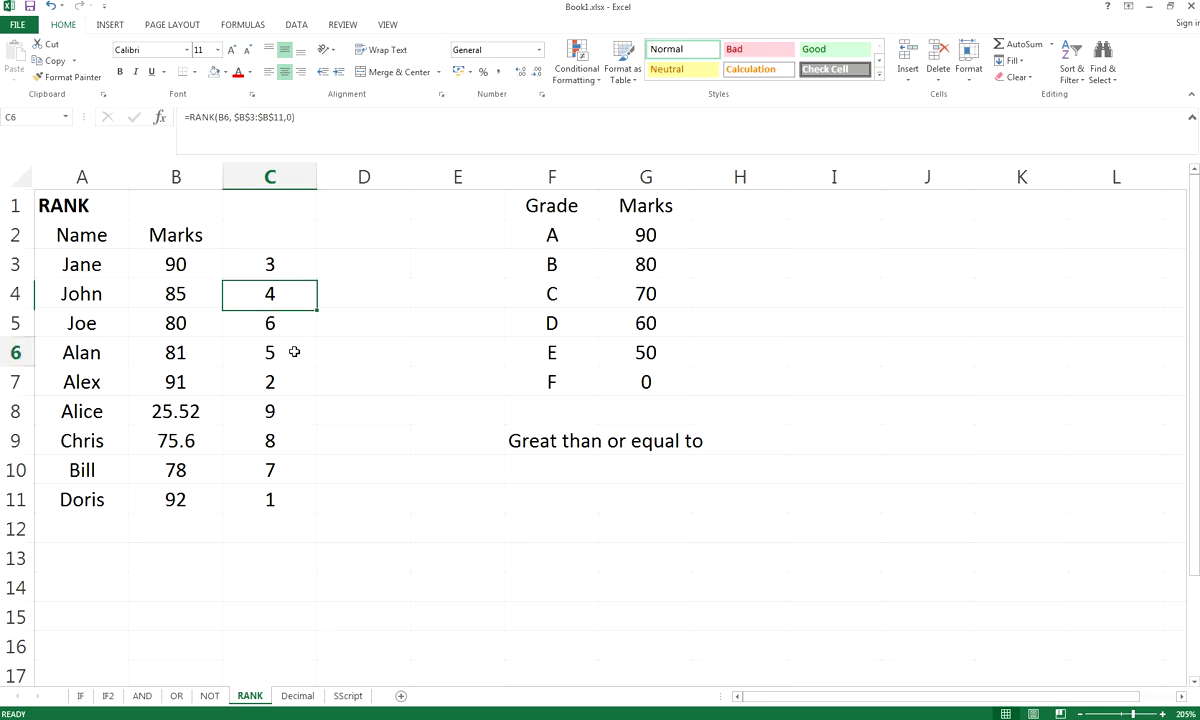
# Begin a RANK formula in D3 with B3 as the number to rank.
pyautogui.click(357, 262)
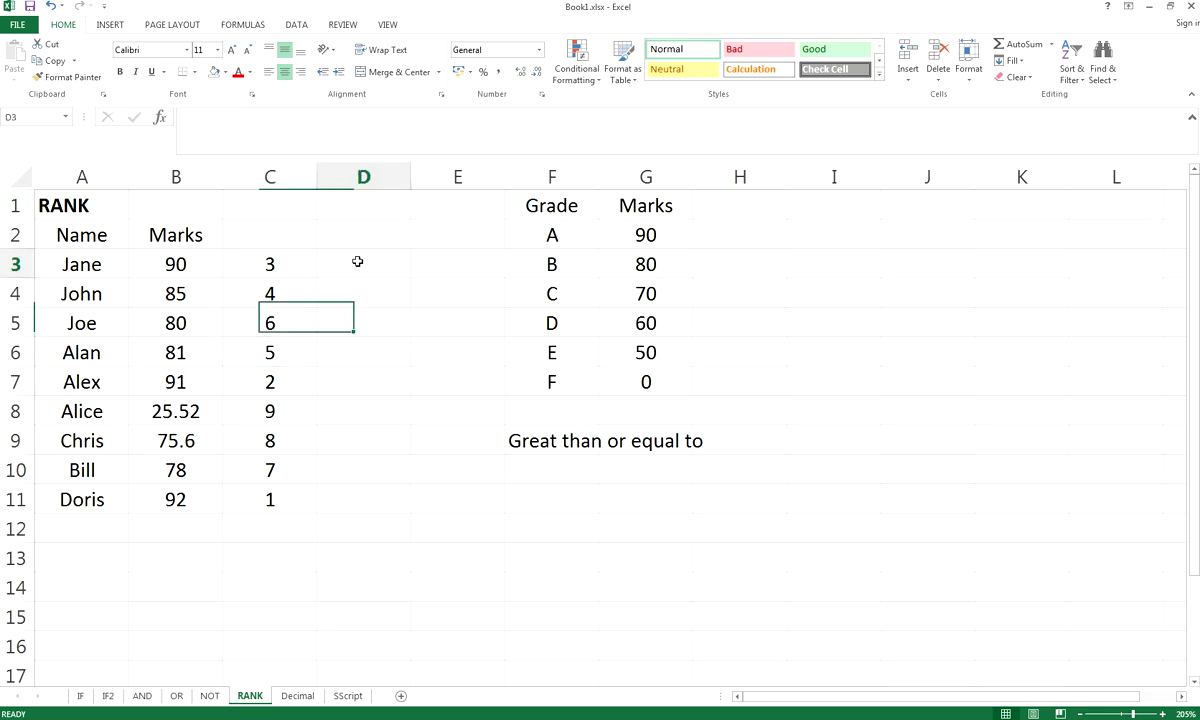
pyautogui.write('=')
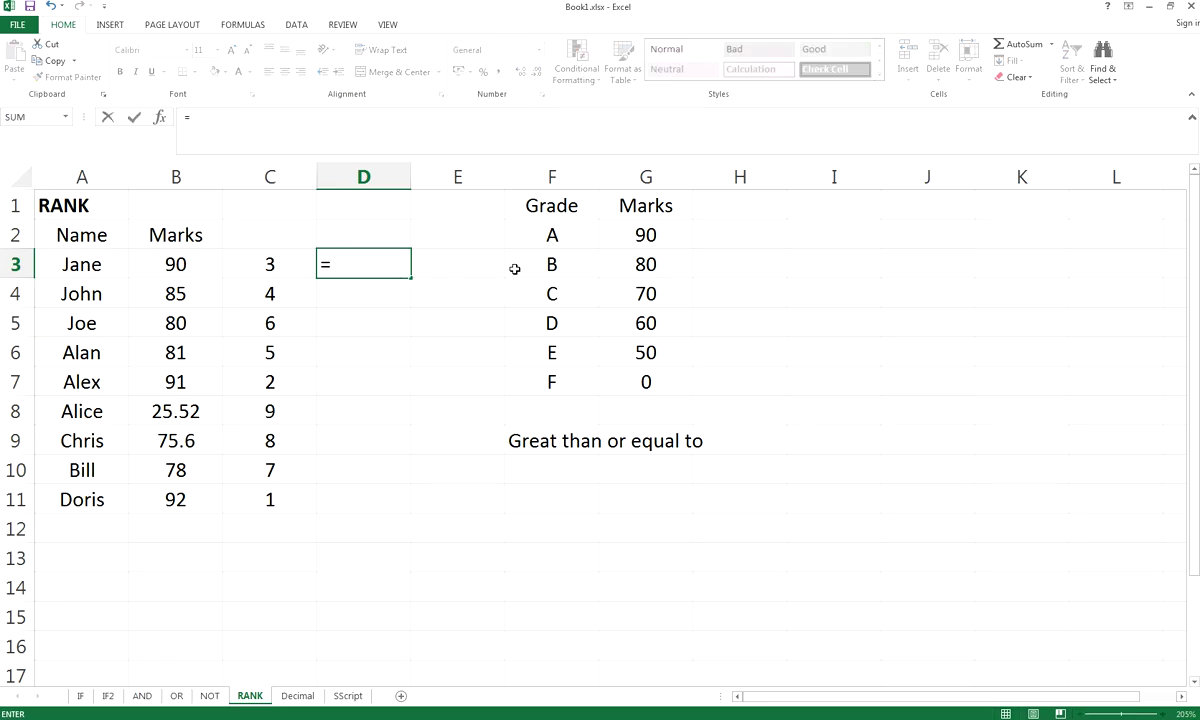
pyautogui.write('RANK')
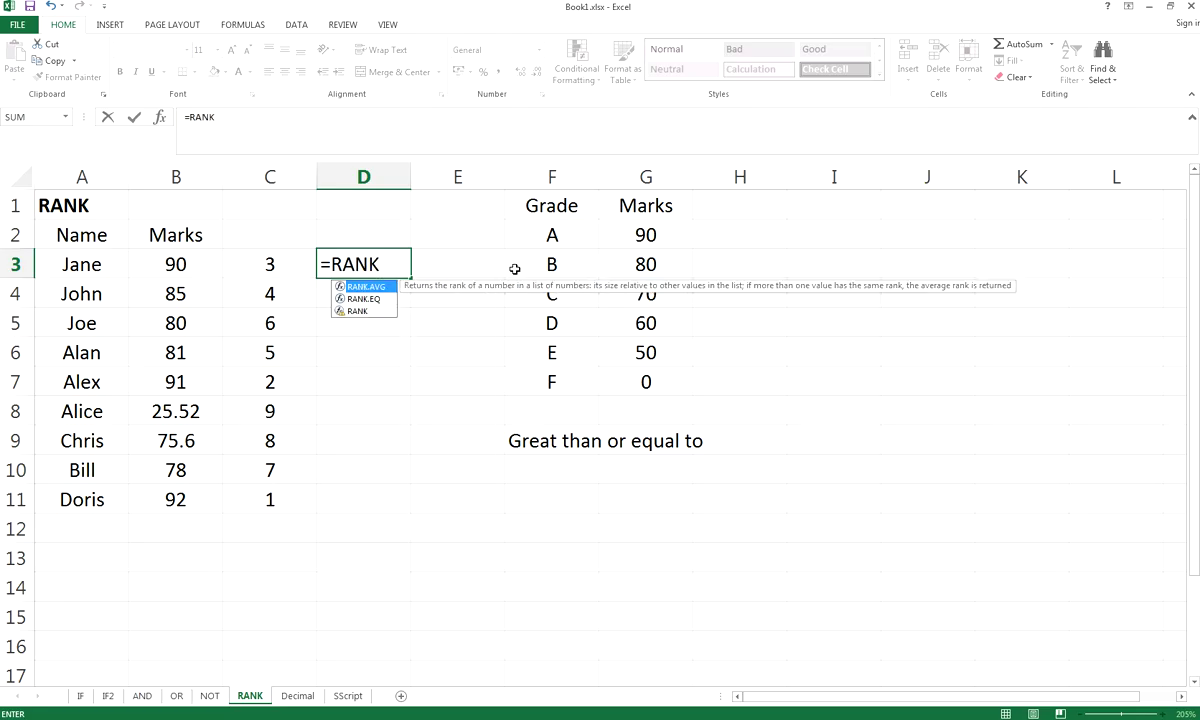
pyautogui.write('(')
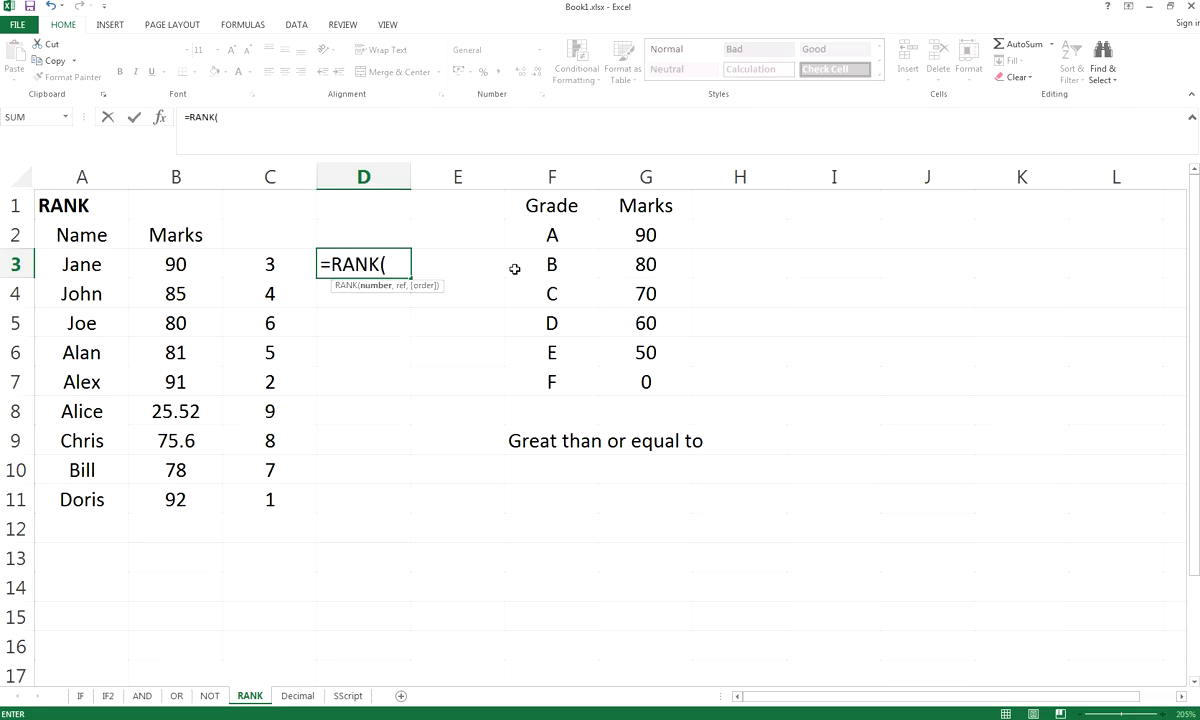
pyautogui.write('B3,')
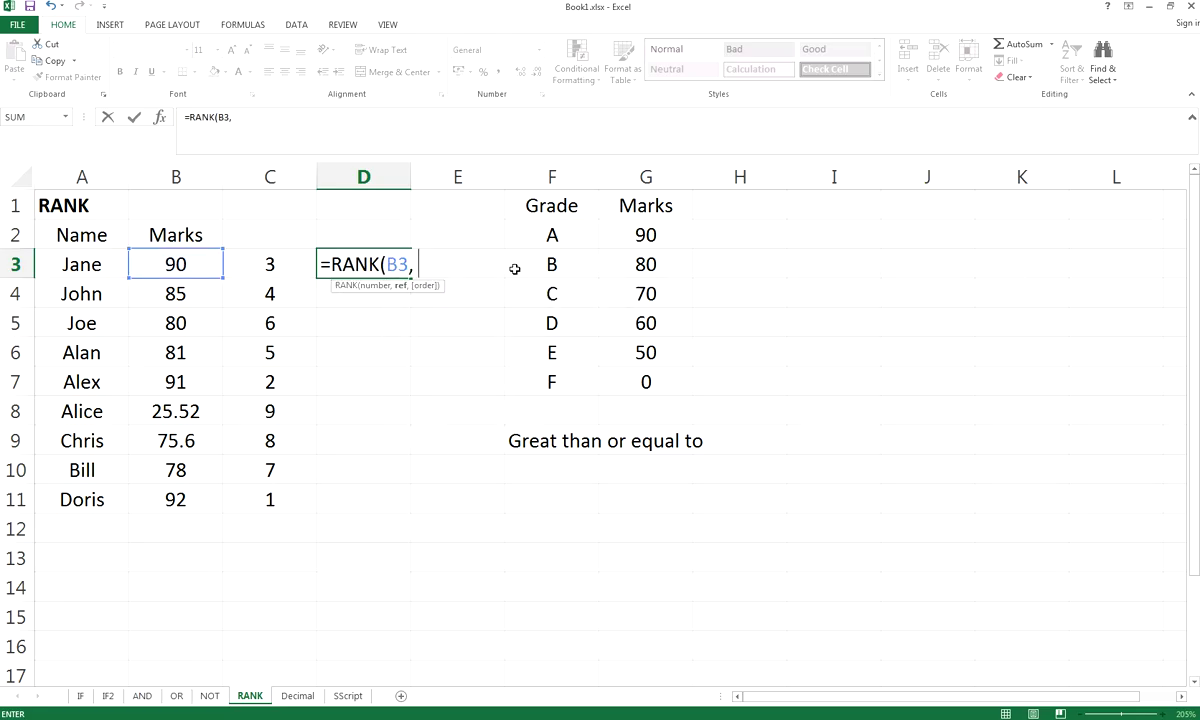
# Complete the D3 formula with the absolute range $B$3:$B$11 and order 1 for ascending.
pyautogui.write(' $B3')
pyautogui.press('BackSpace')
pyautogui.write('$3:$')
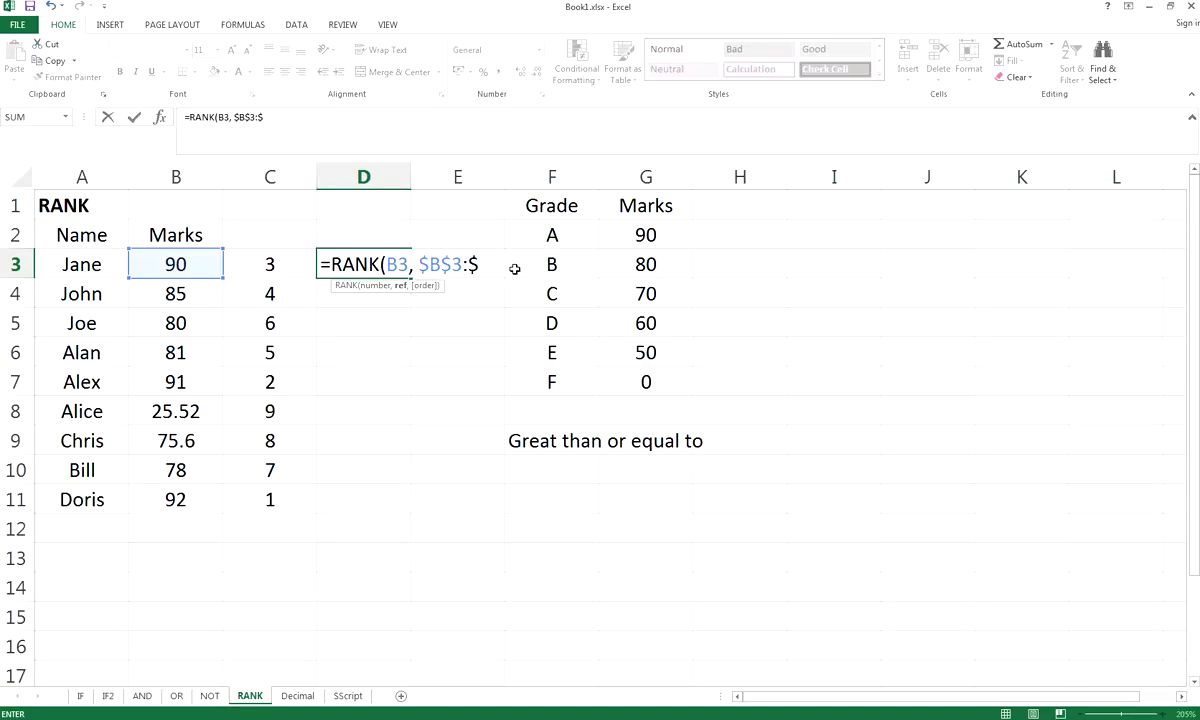
pyautogui.write('B$11,')
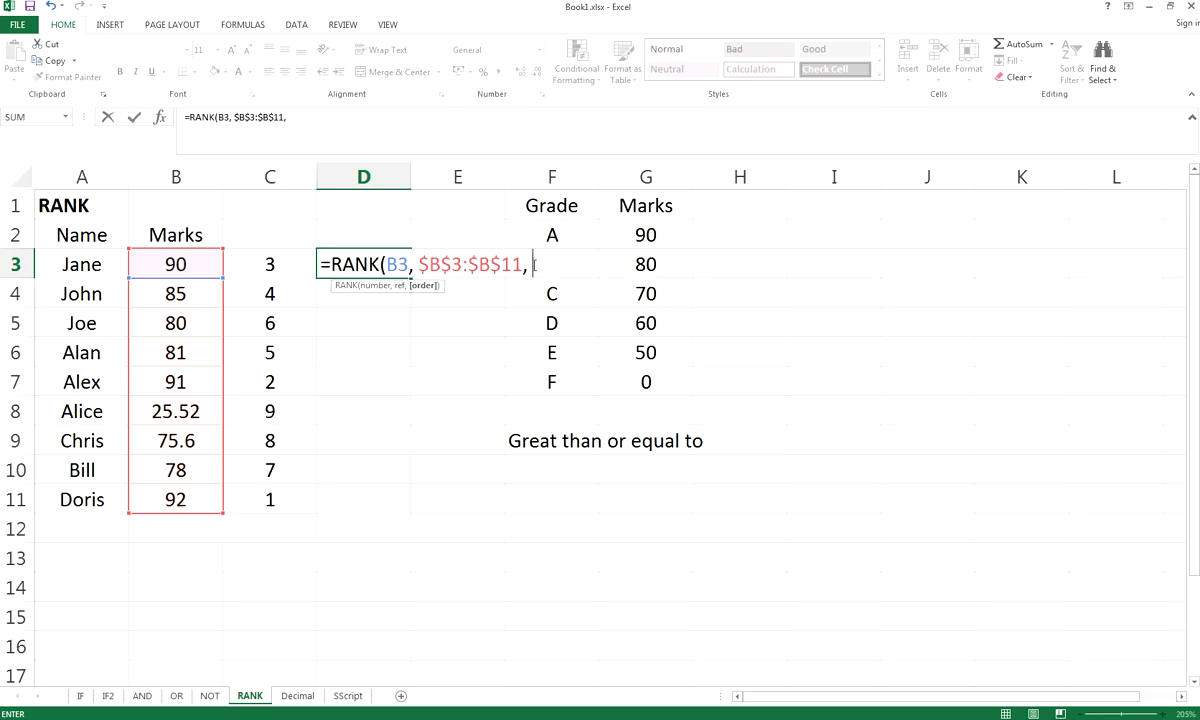
pyautogui.write('1')
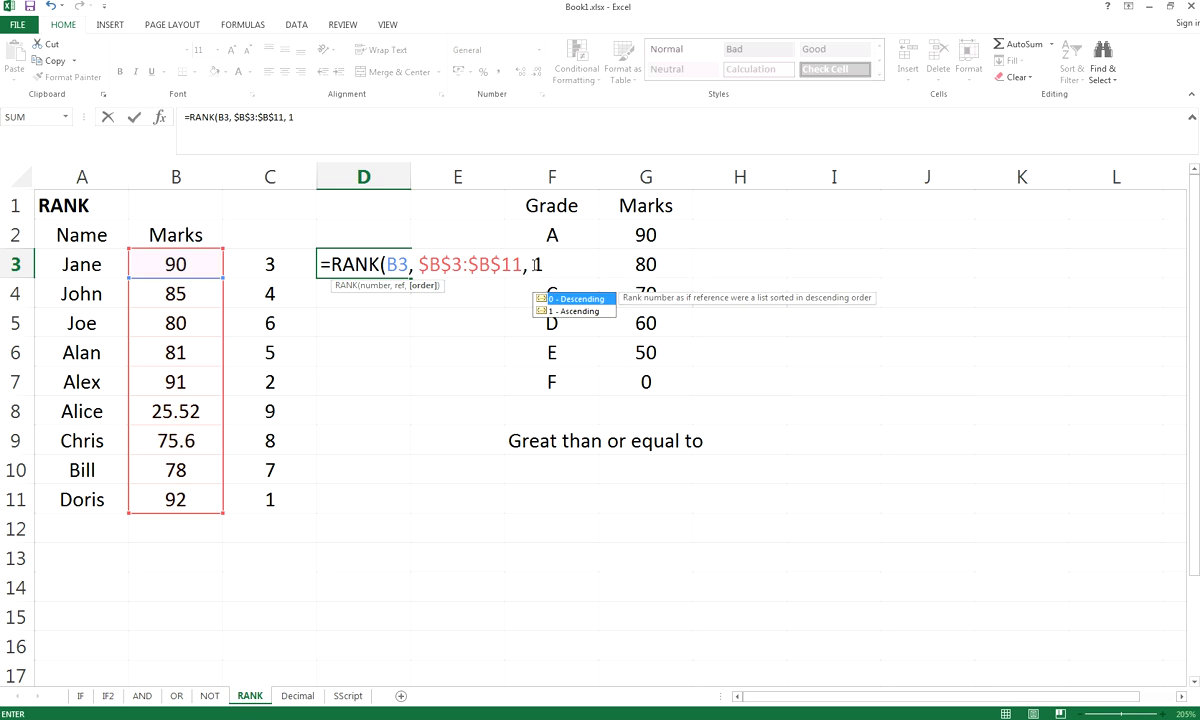
pyautogui.write(')')
pyautogui.press('Return')
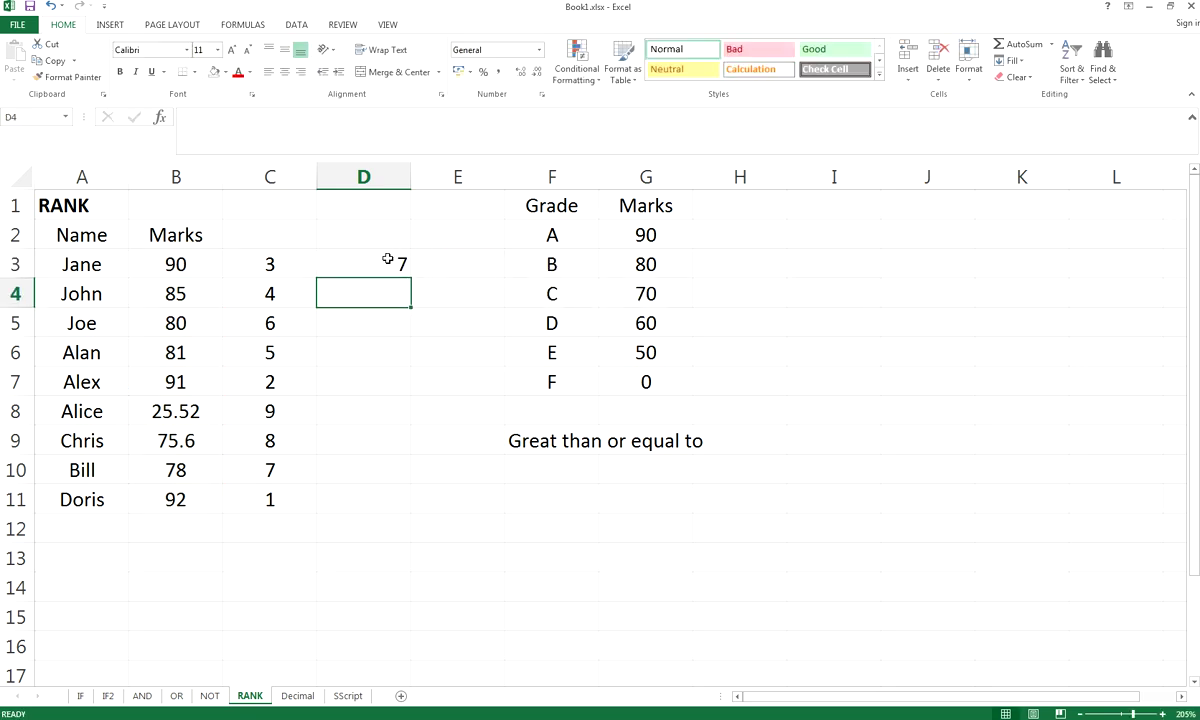
# Fill the ascending RANK formula from D3 down through D11.
pyautogui.click(388, 259)
pyautogui.moveTo(410, 277); pyautogui.dragTo(384, 505)
pyautogui.click(396, 490)
# Compare the mark in B8 with its descending rank in C8 and ascending rank in D8.
pyautogui.click(388, 400)
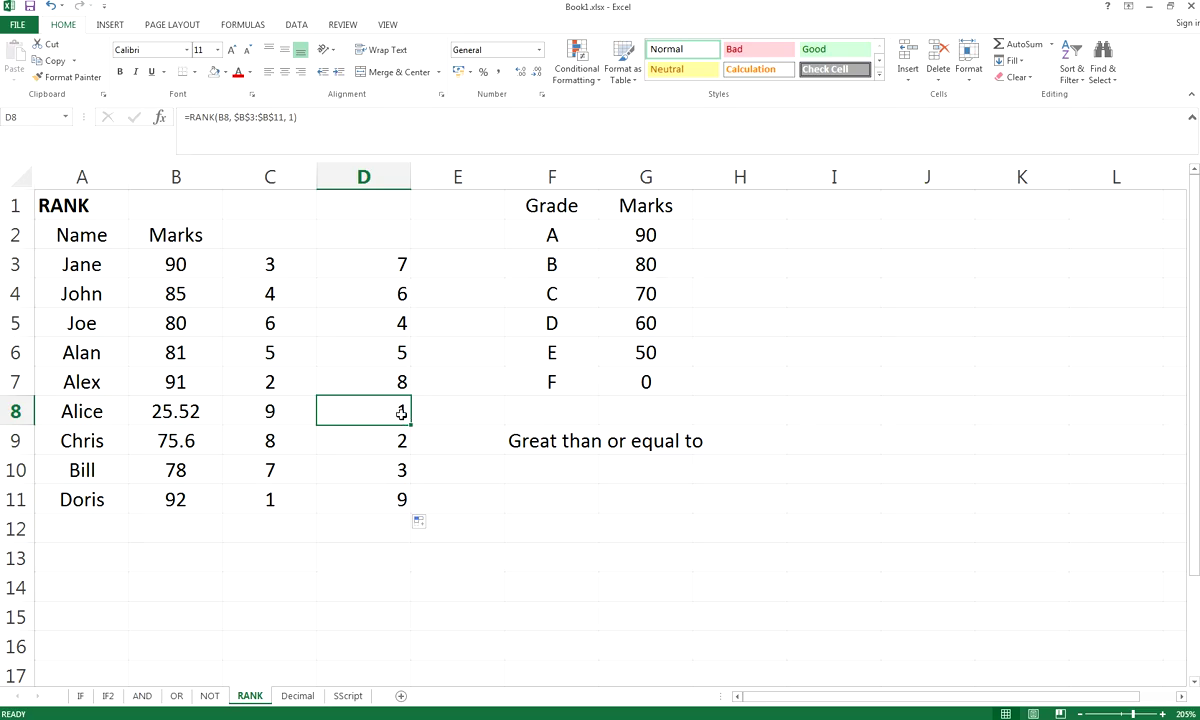
pyautogui.click(186, 411)
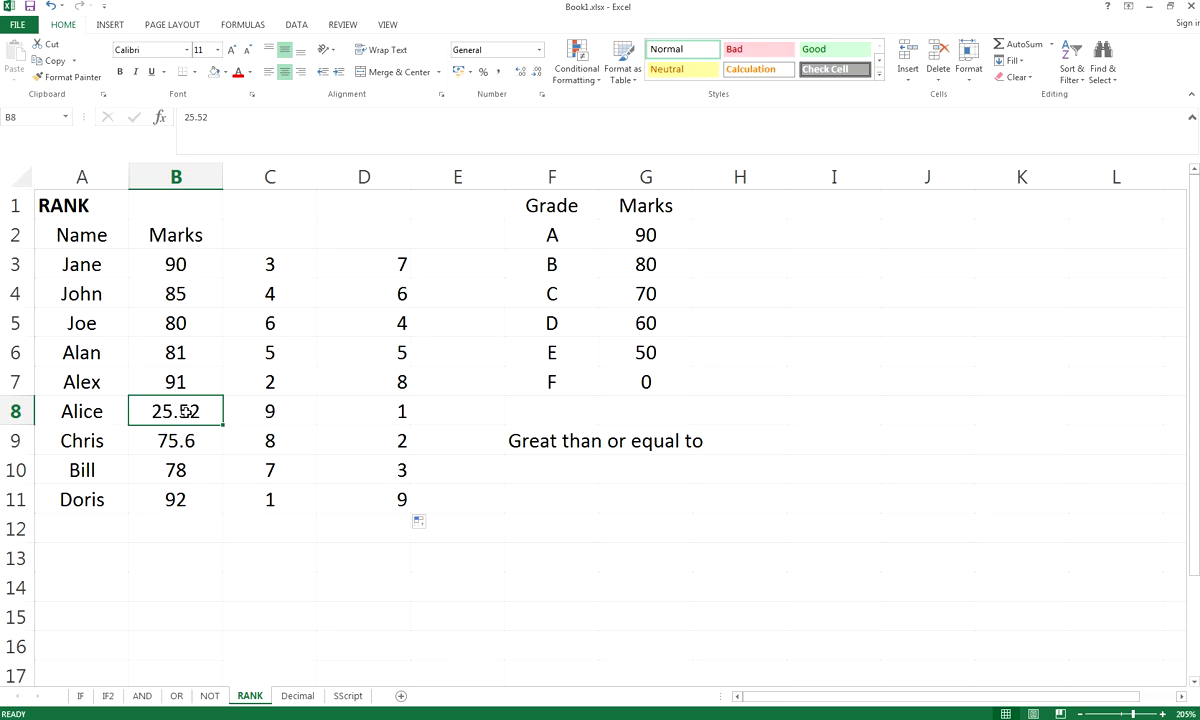
pyautogui.click(385, 411)
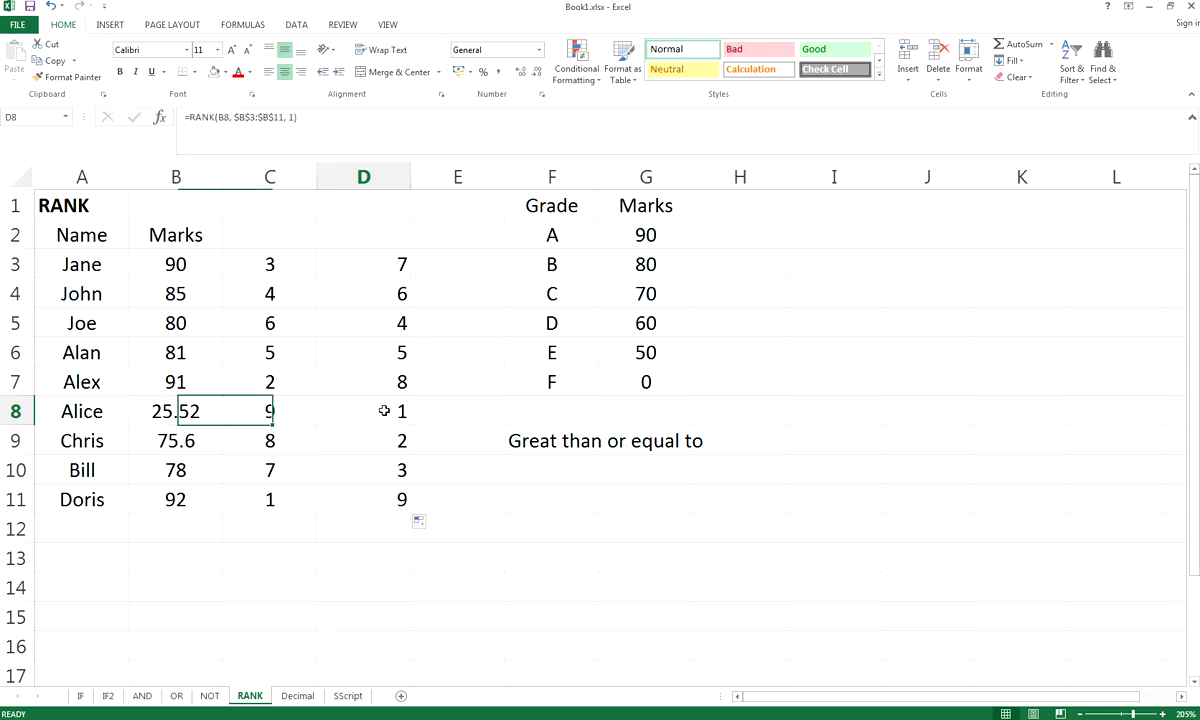
pyautogui.click(276, 414)
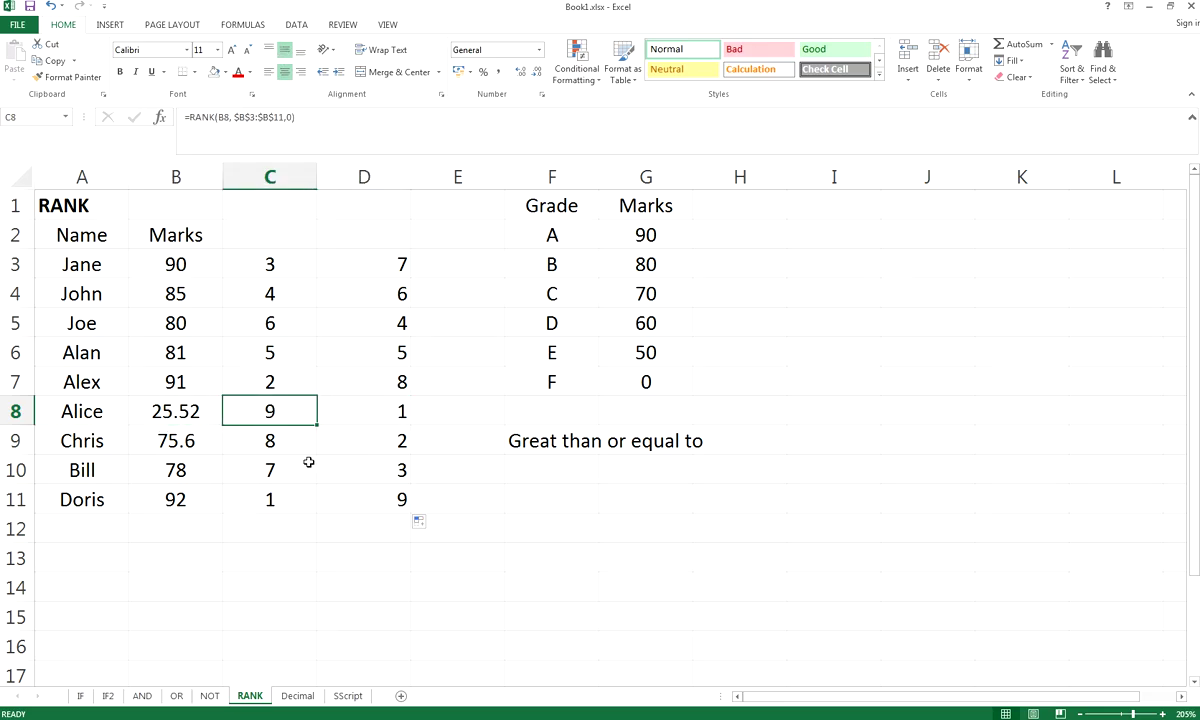
pyautogui.click(397, 412)
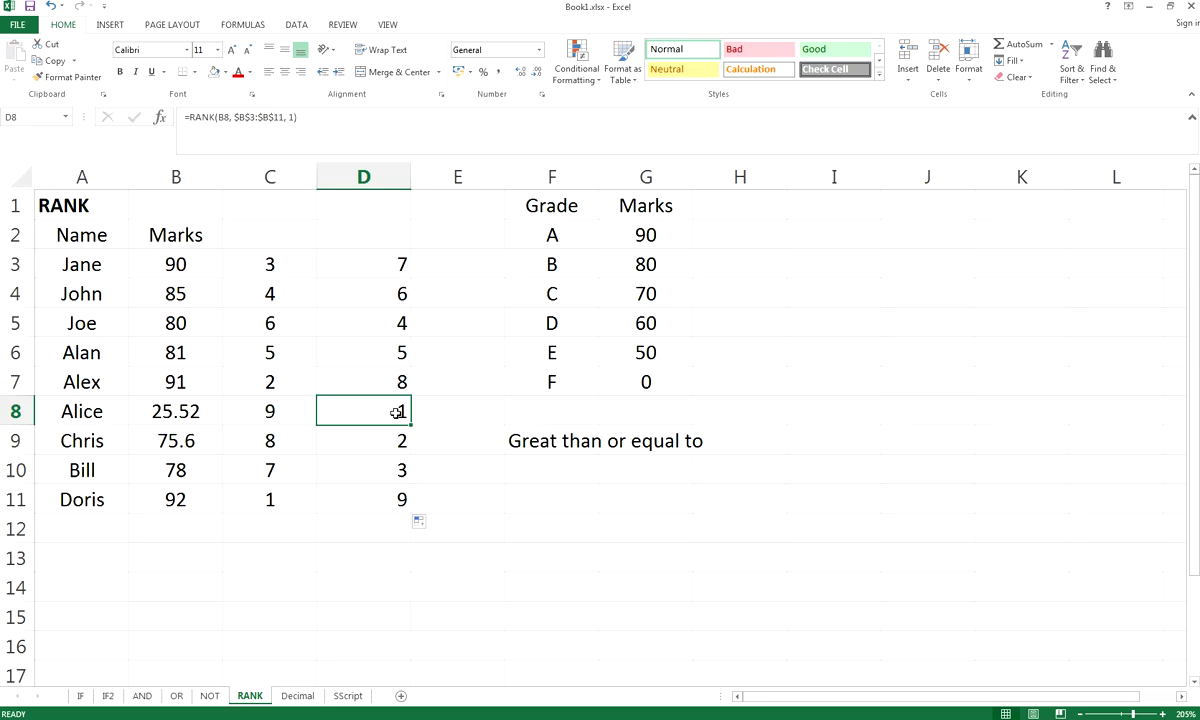
# Open the RANK formula in C11 and examine the dollar signs in its absolute range $B$3:$B$11.
pyautogui.click(270, 497)
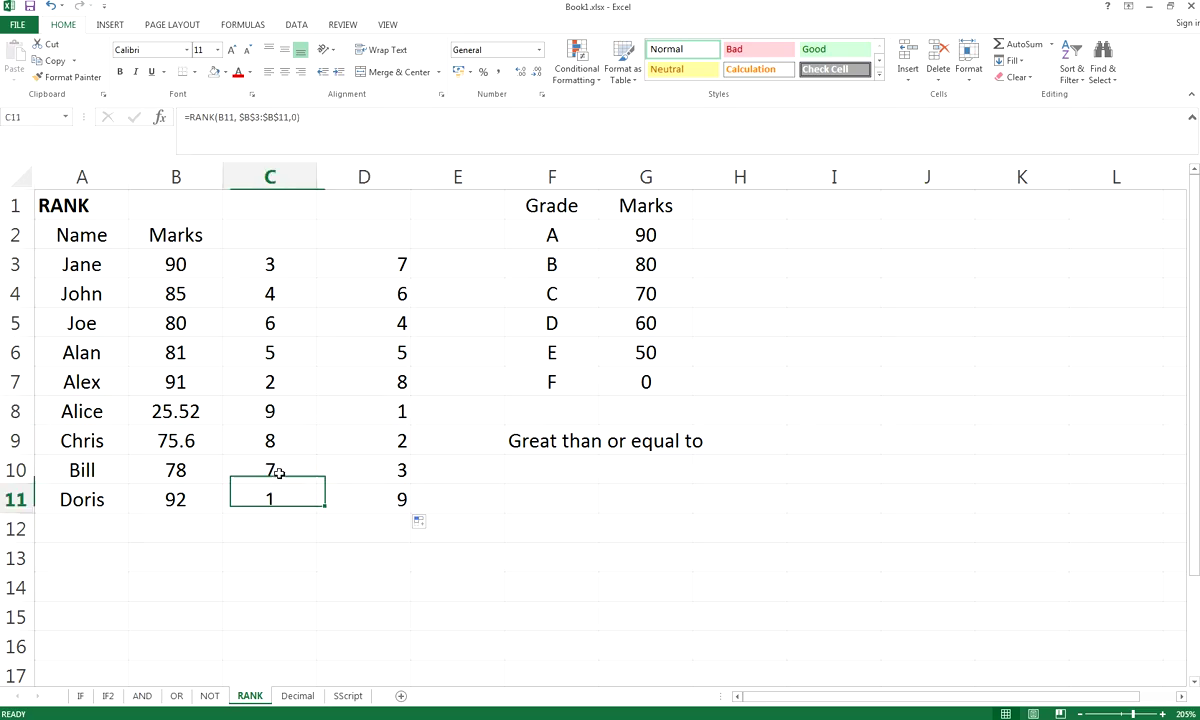
pyautogui.click(247, 116)
pyautogui.click(270, 497)
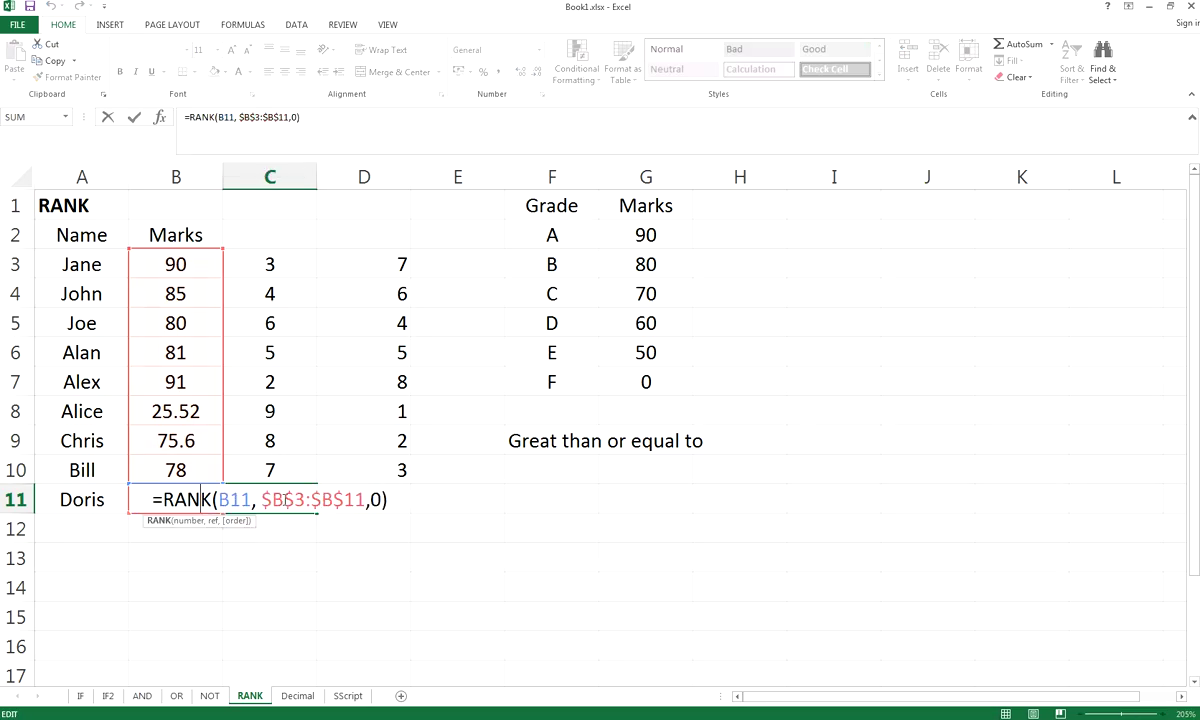
pyautogui.moveTo(261, 498); pyautogui.dragTo(367, 498)
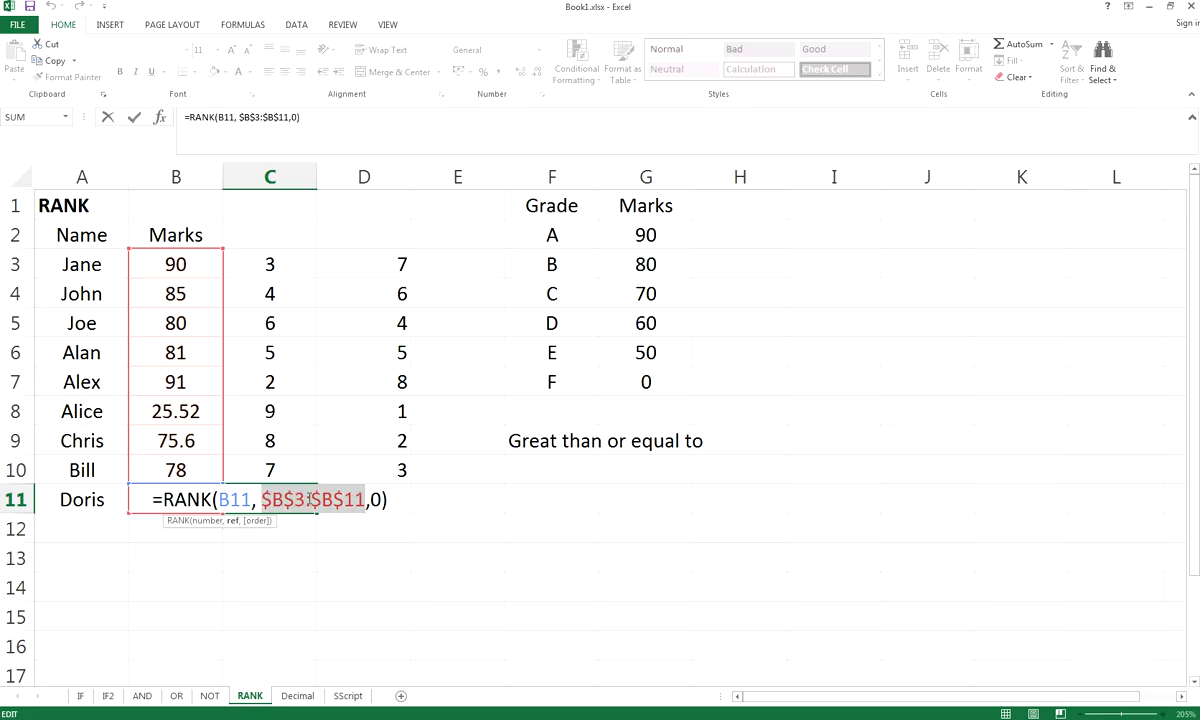
pyautogui.click(354, 498)
pyautogui.press('Left')
pyautogui.press('Left')
pyautogui.press('Left')
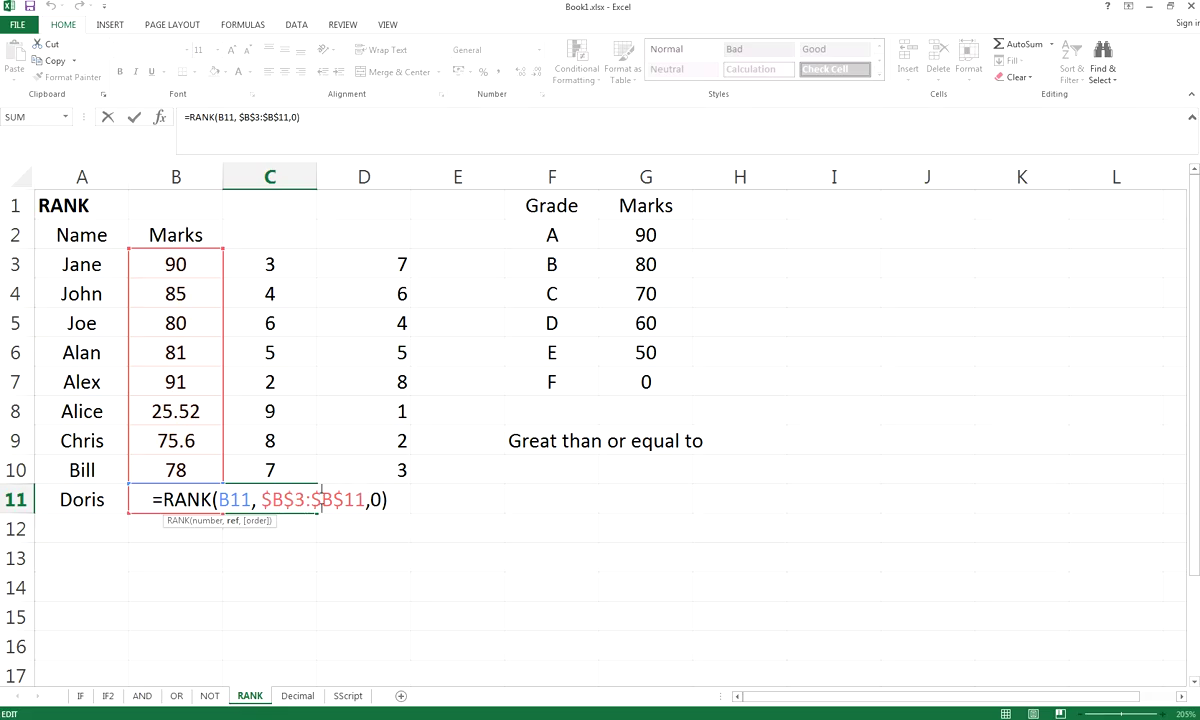